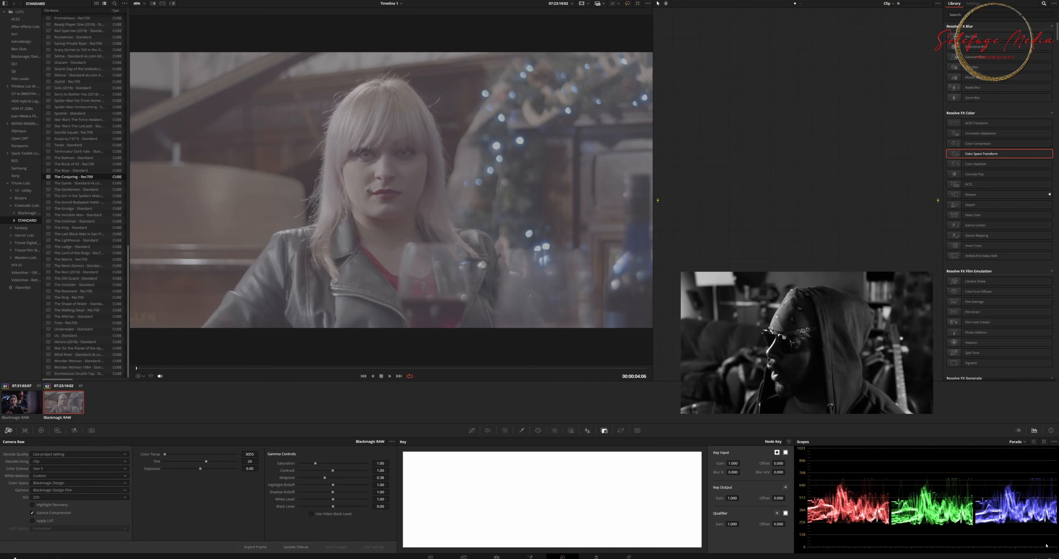
- Set the 3D lookup table interpolation to Tetrahedral in the project's color management settings and save the project settings
key(shift+9)
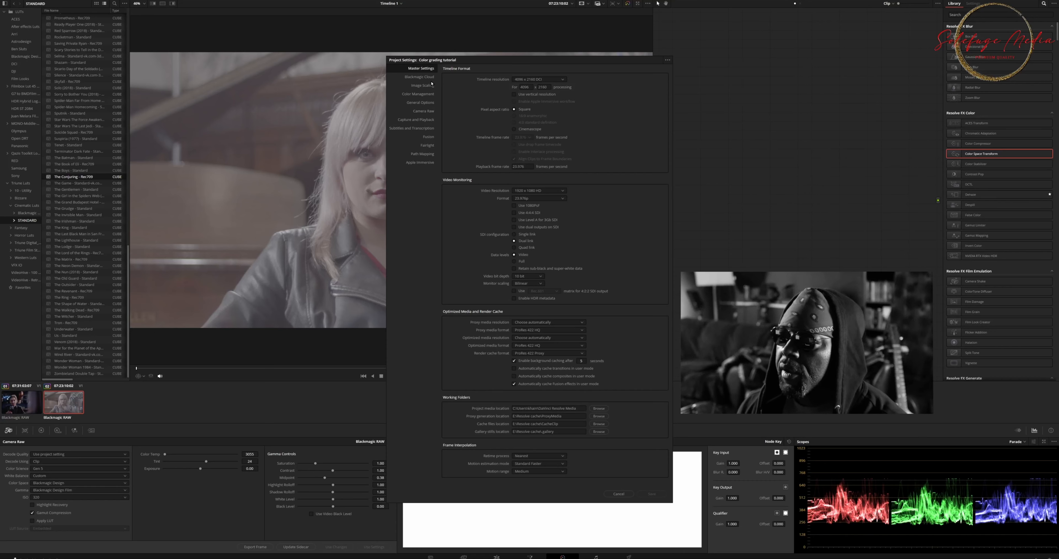
click(424, 87)
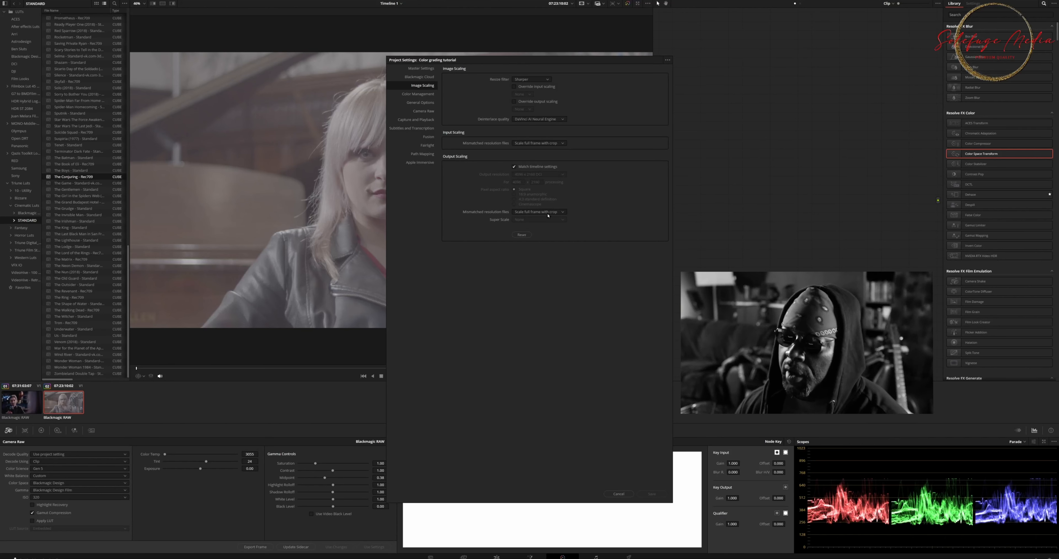
click(427, 94)
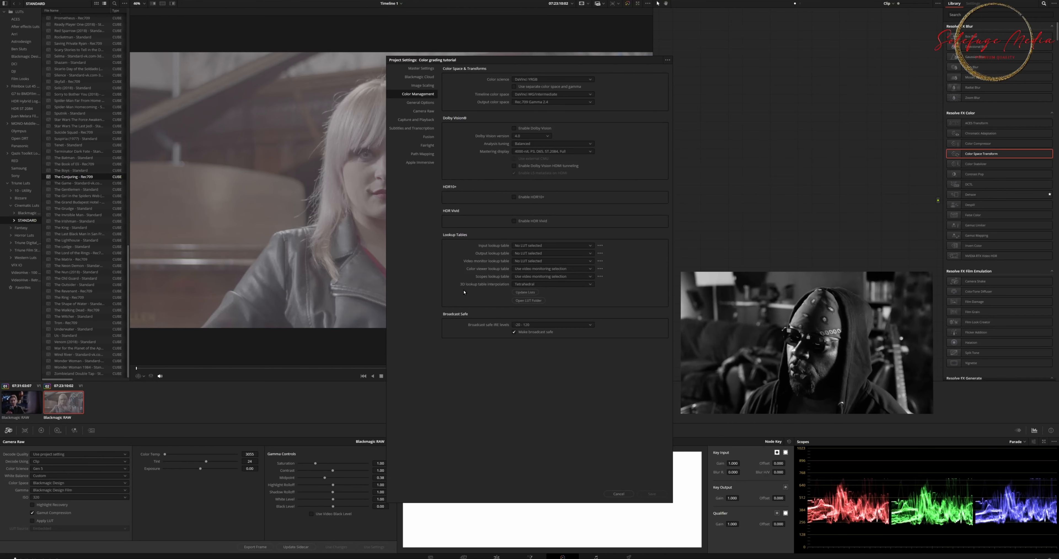
click(533, 285)
click(522, 292)
click(534, 285)
click(533, 298)
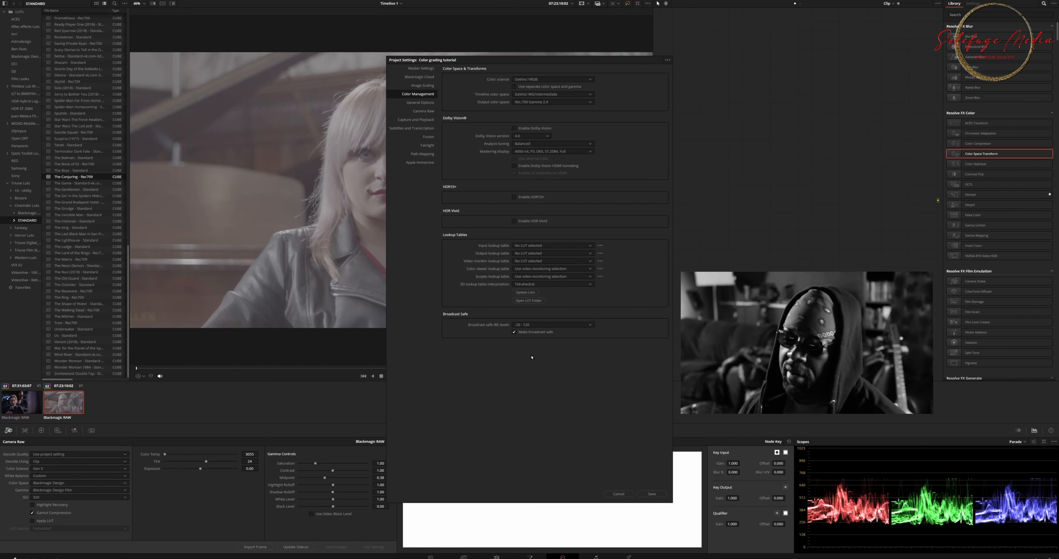
click(662, 495)
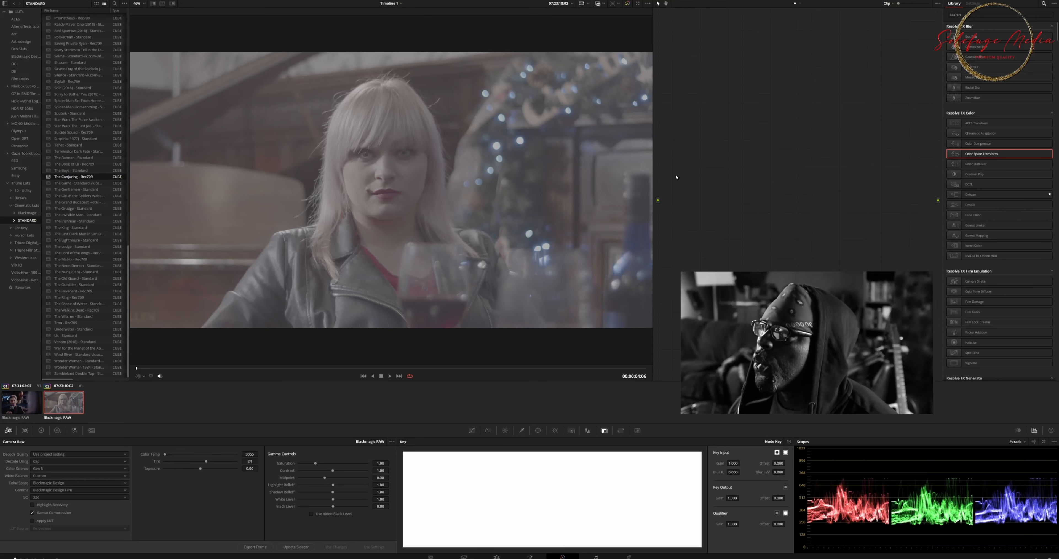
- Add six serial nodes to the clip's empty node graph
key(alt+s)
key(alt+s)
key(alt+s)
key(alt+s)
key(alt+s)
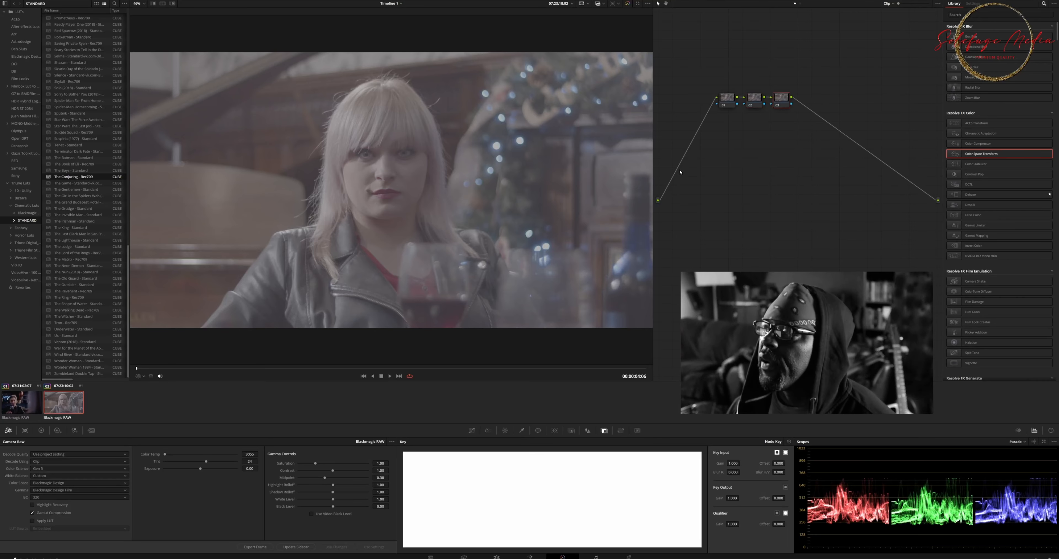
key(alt+s)
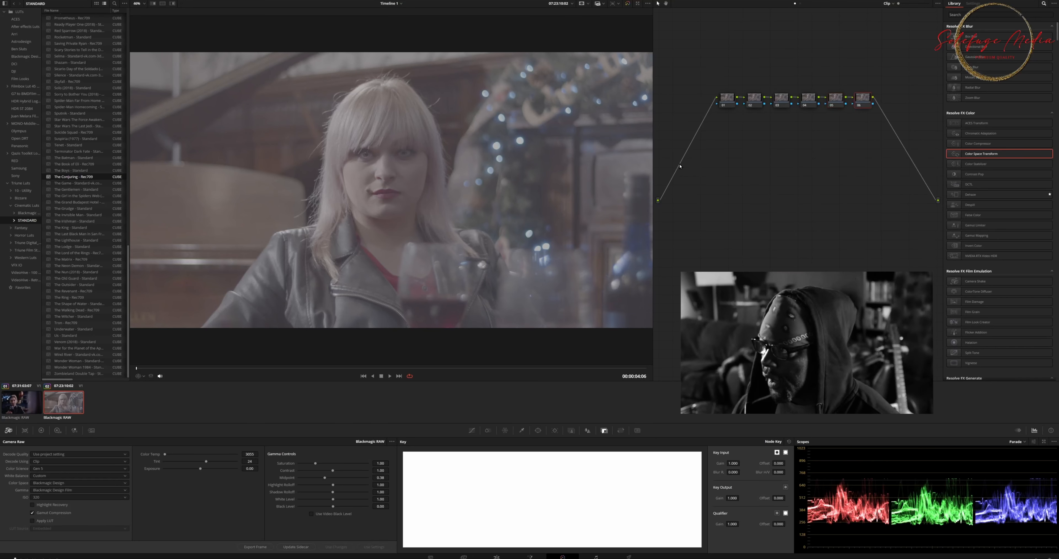
- Arrange the node graph in three tiers: node 01 alone, nodes 02 to 04 in the middle, and nodes 05 and 06 lowest
drag(831, 83, 862, 244)
drag(747, 69, 806, 120)
drag(755, 97, 767, 162)
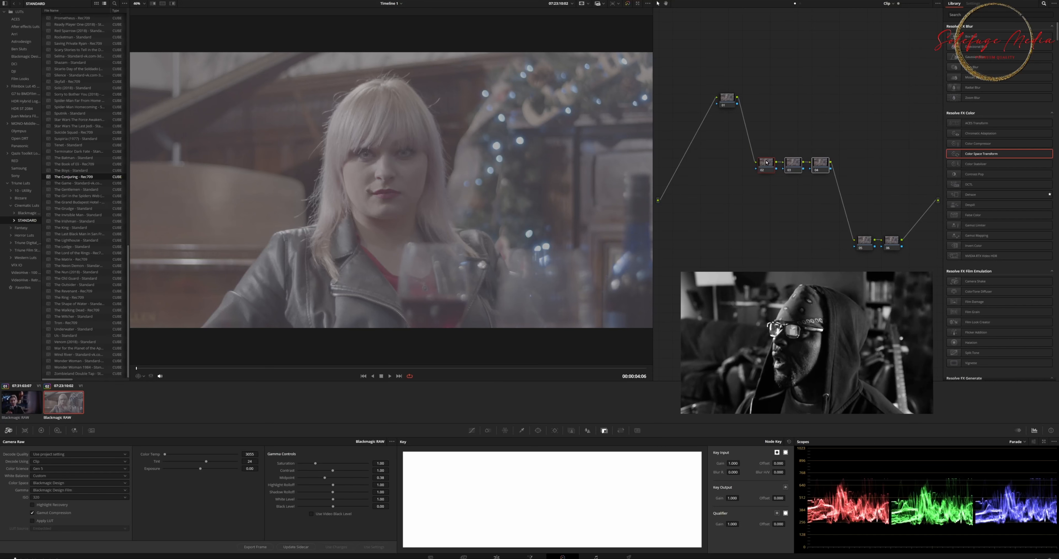
drag(772, 167, 768, 167)
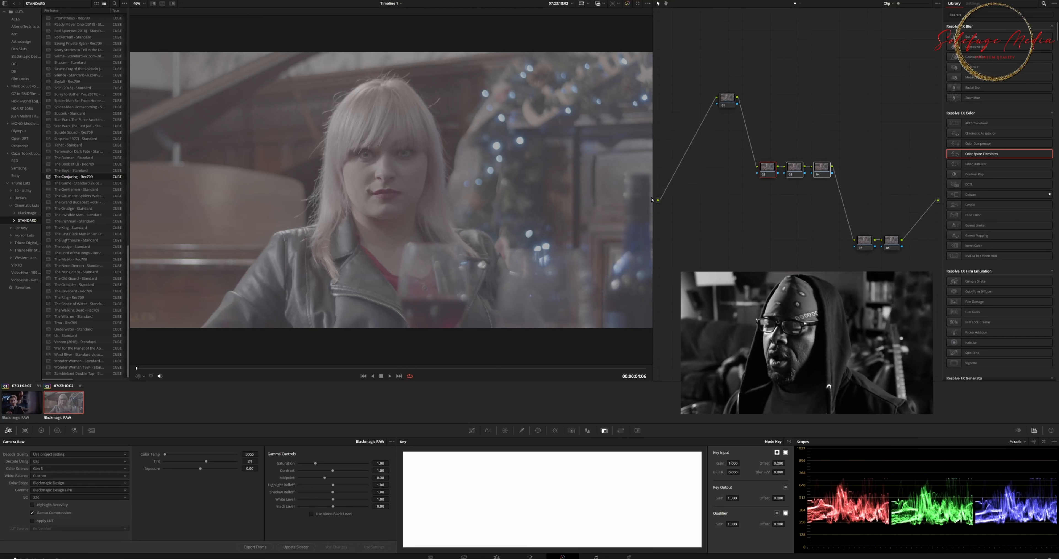
- Apply Color Space Transform to node 01 with input color space Blackmagic Design Wide Gamut Gen 4/5 and input gamma Blackmagic Design Film Gen 5
click(730, 100)
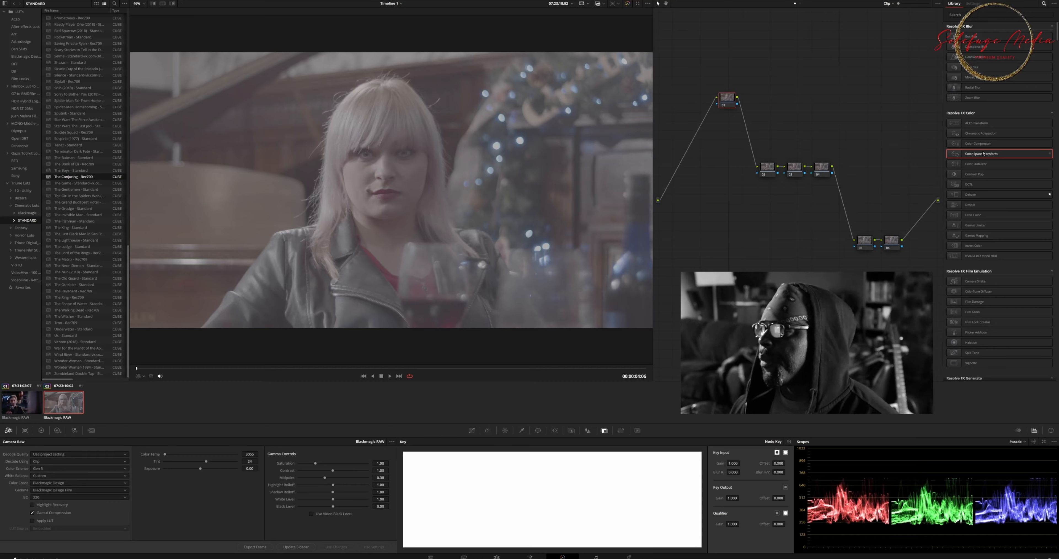
drag(1000, 156, 728, 103)
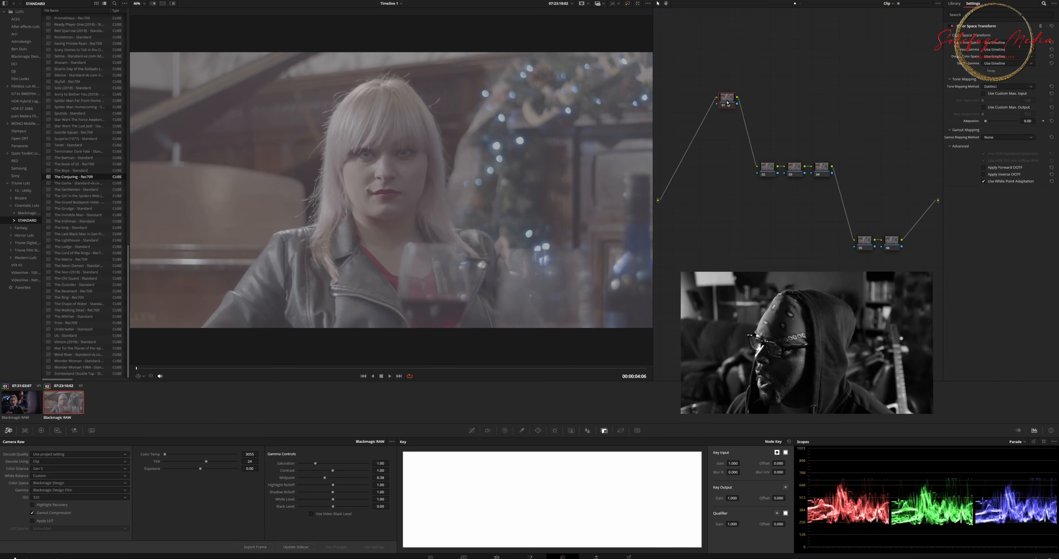
click(995, 43)
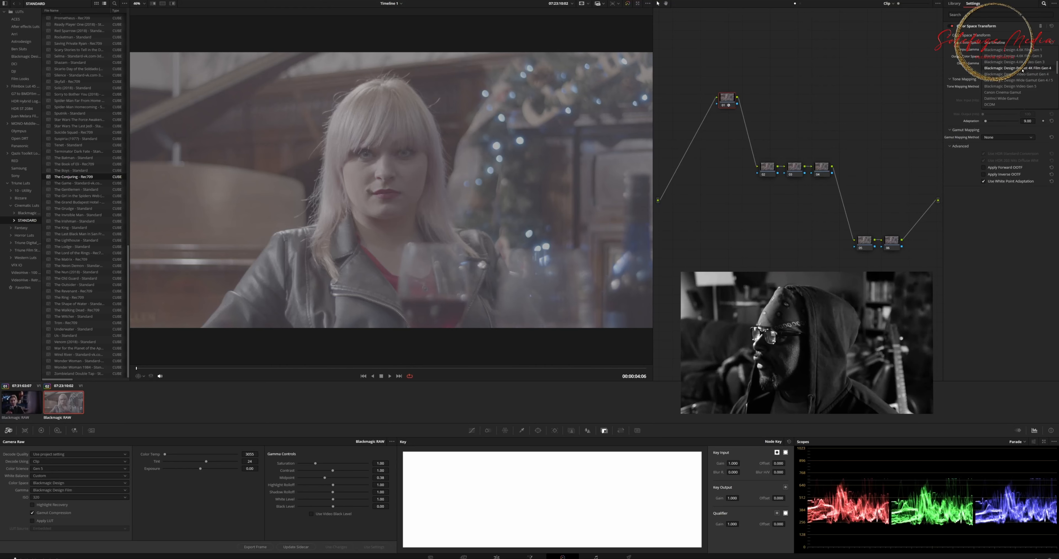
click(1047, 82)
click(1003, 57)
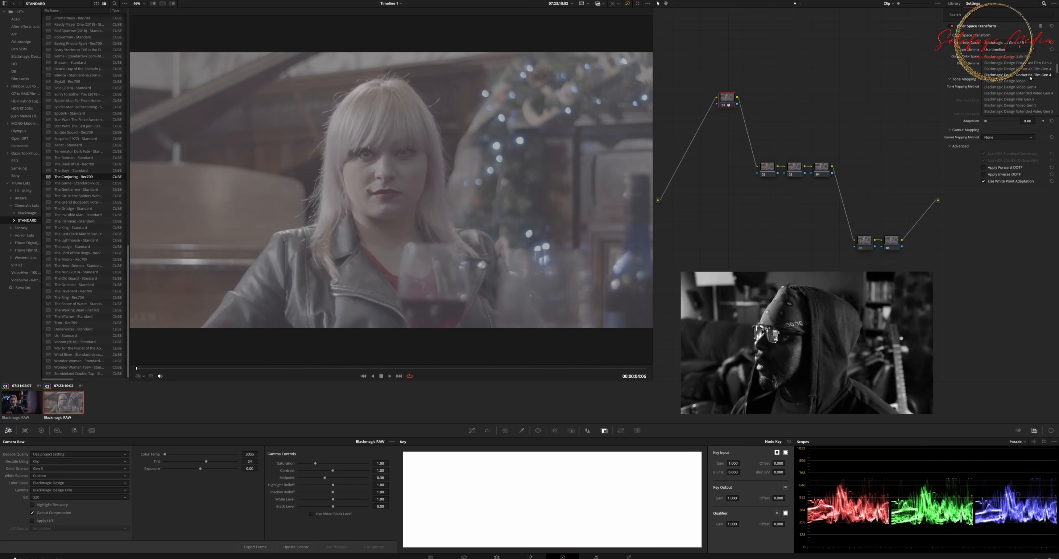
click(1028, 99)
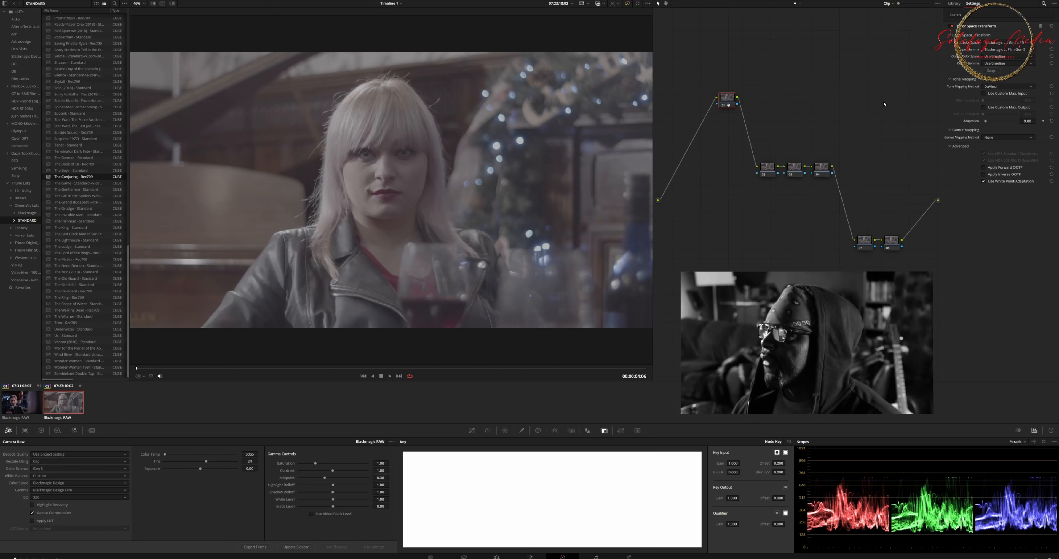
- Set node 01's output color space to DaVinci Wide Gamut and its output gamma to DaVinci Intermediate
click(1007, 57)
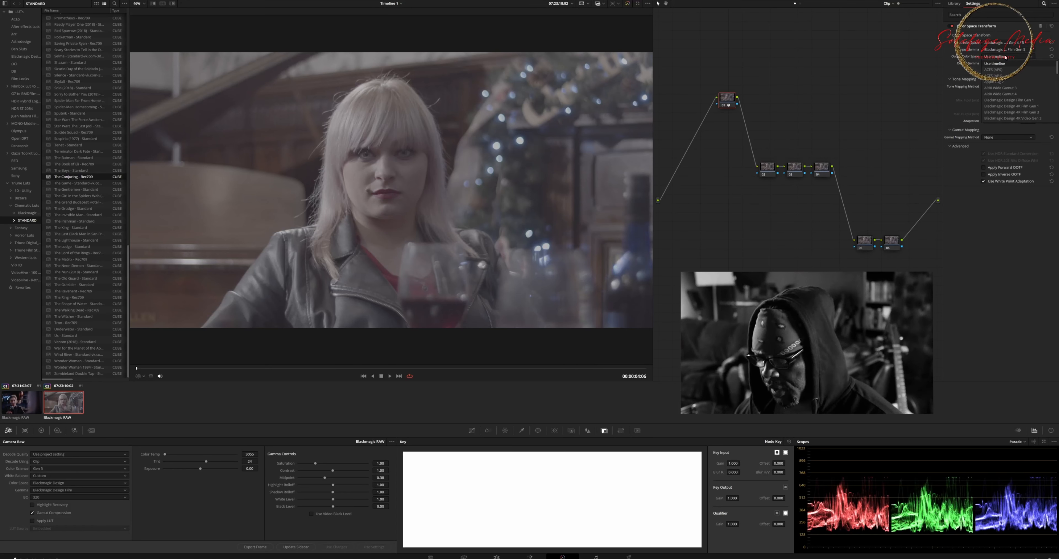
scroll(1007, 73, down, 5)
click(1003, 117)
click(1010, 64)
scroll(1011, 99, down, 5)
click(1014, 125)
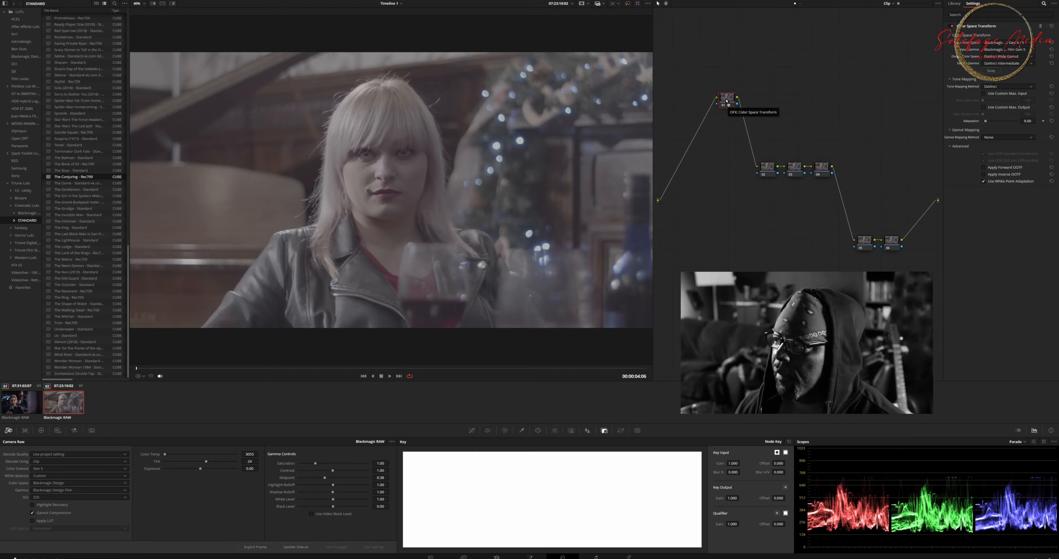
- Copy node 01's Color Space Transform onto node 05 and swap its input and output settings
click(867, 248)
click(865, 240)
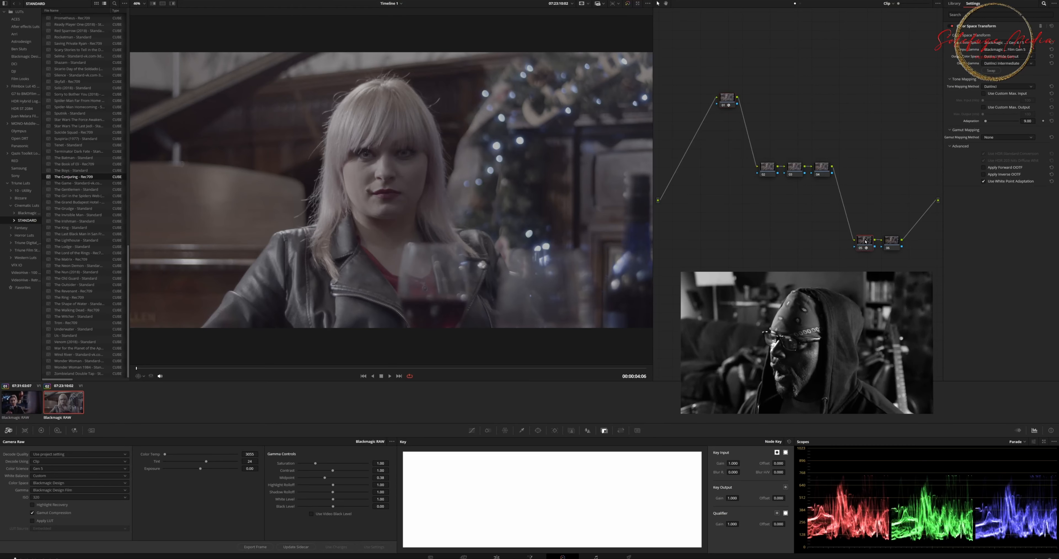
click(991, 71)
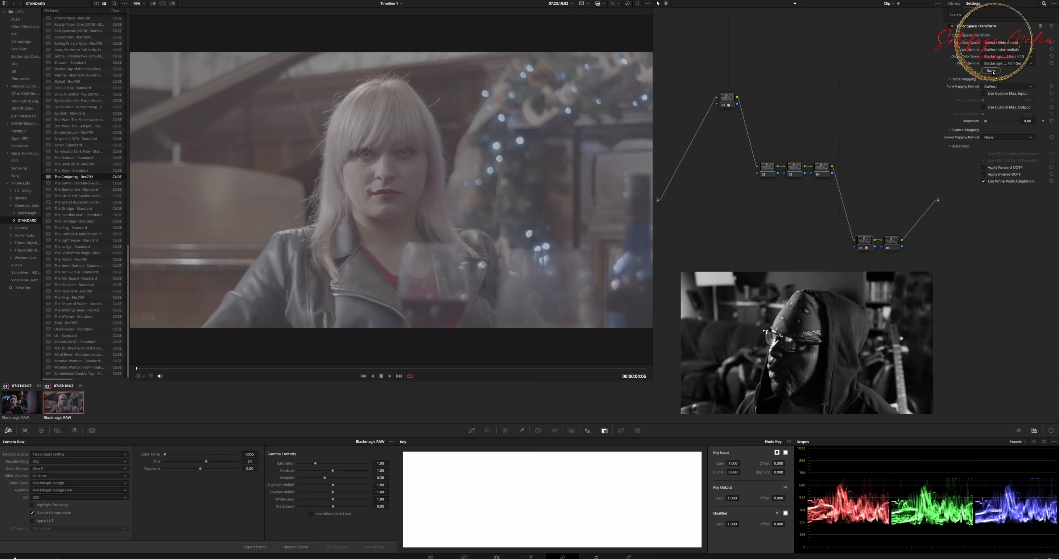
- Set both the output color space and the output gamma of node 05's Color Space Transform to Rec.709
click(997, 56)
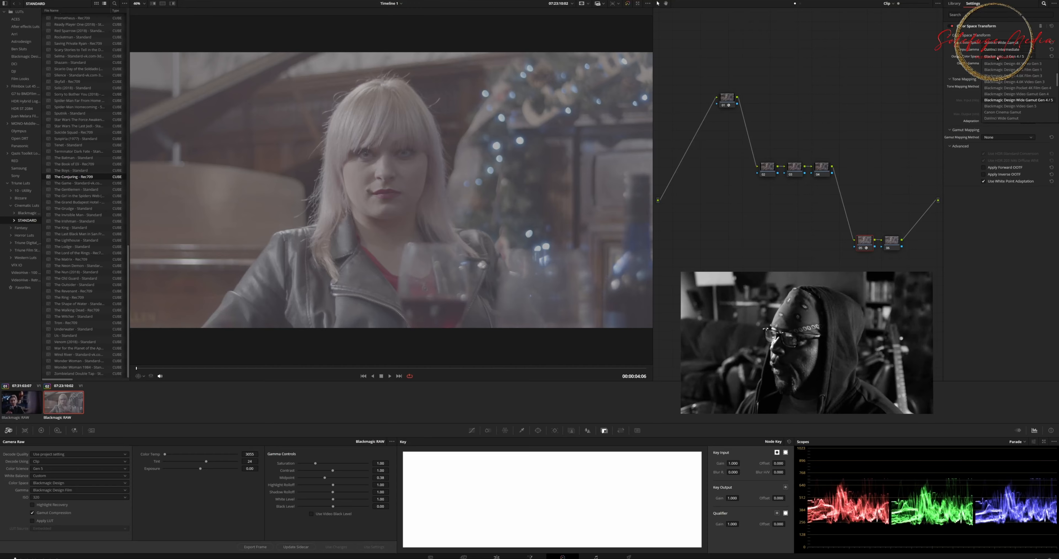
scroll(997, 94, down, 6)
click(993, 100)
click(1000, 66)
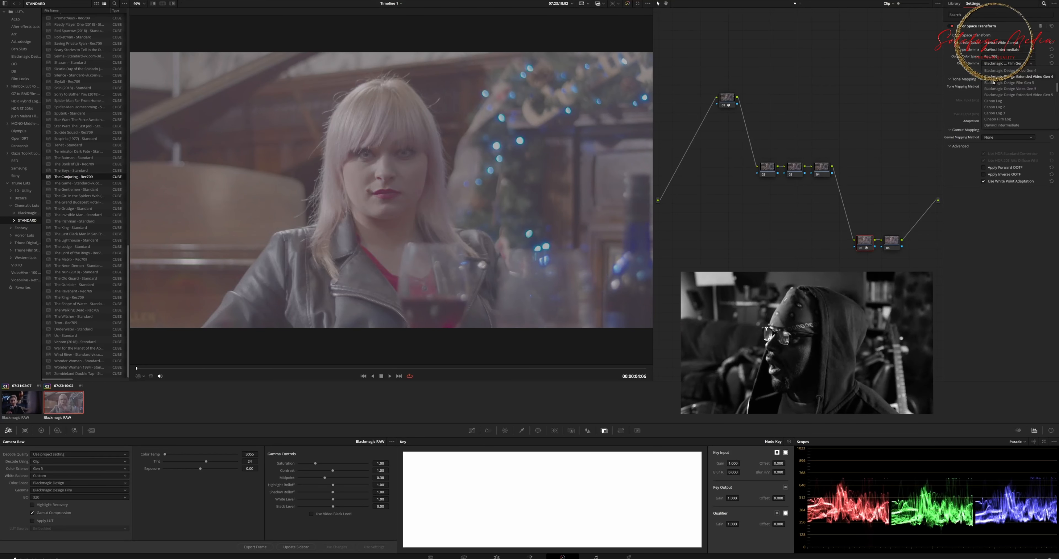
click(1000, 128)
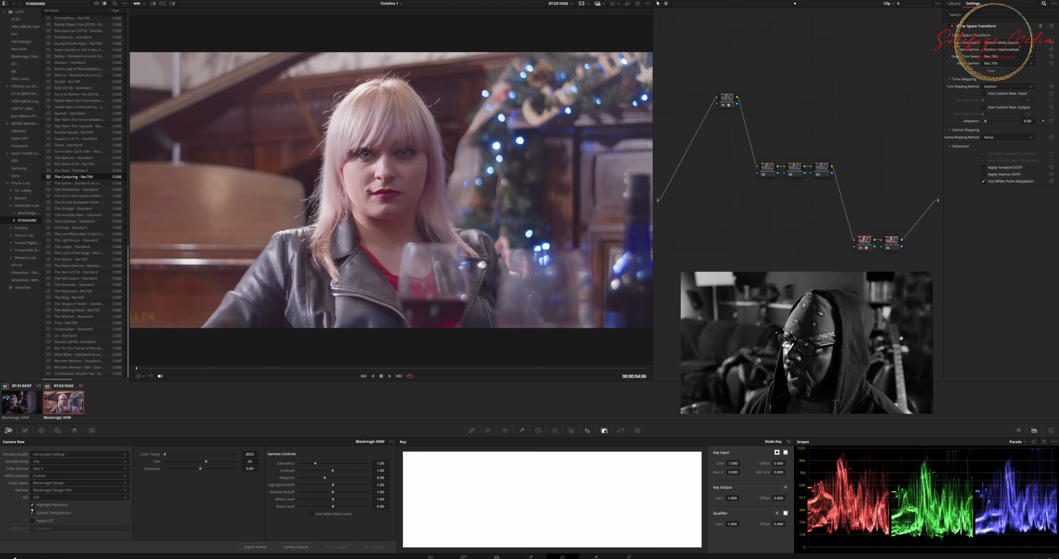
- Enable Highlight Recovery in the clip's Camera Raw settings, cool the color temperature and set the tint to 21
click(32, 512)
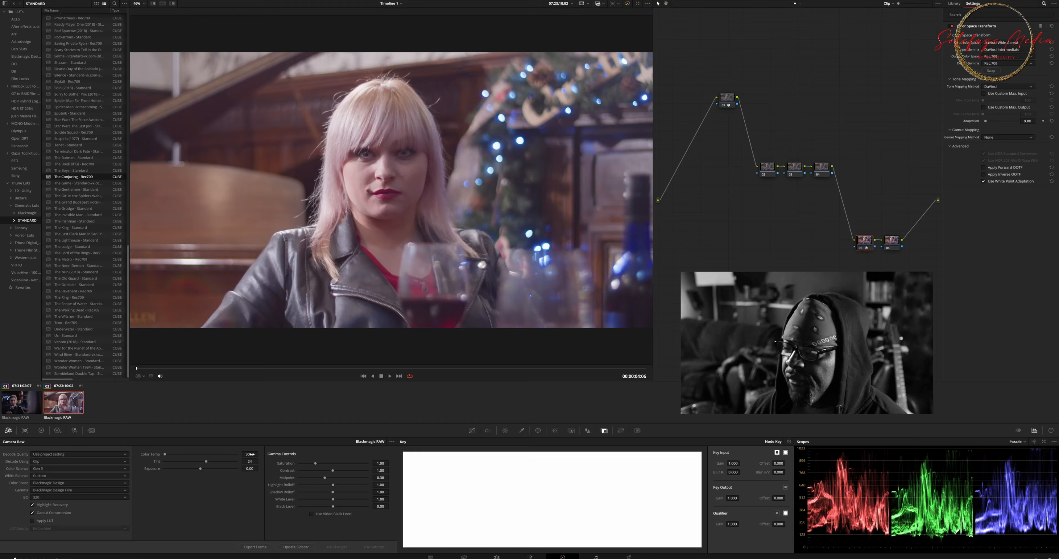
drag(250, 453, 226, 454)
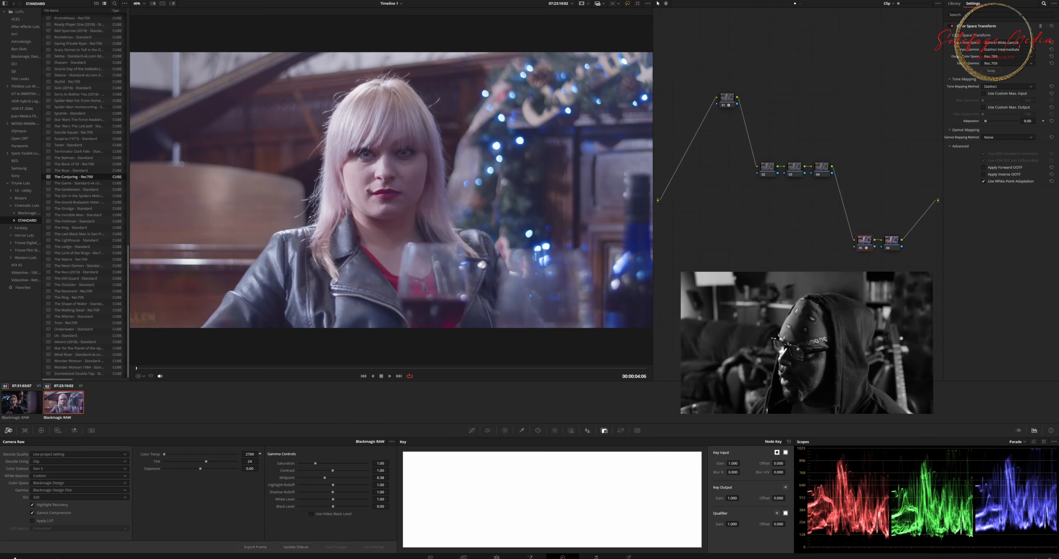
drag(225, 454, 261, 460)
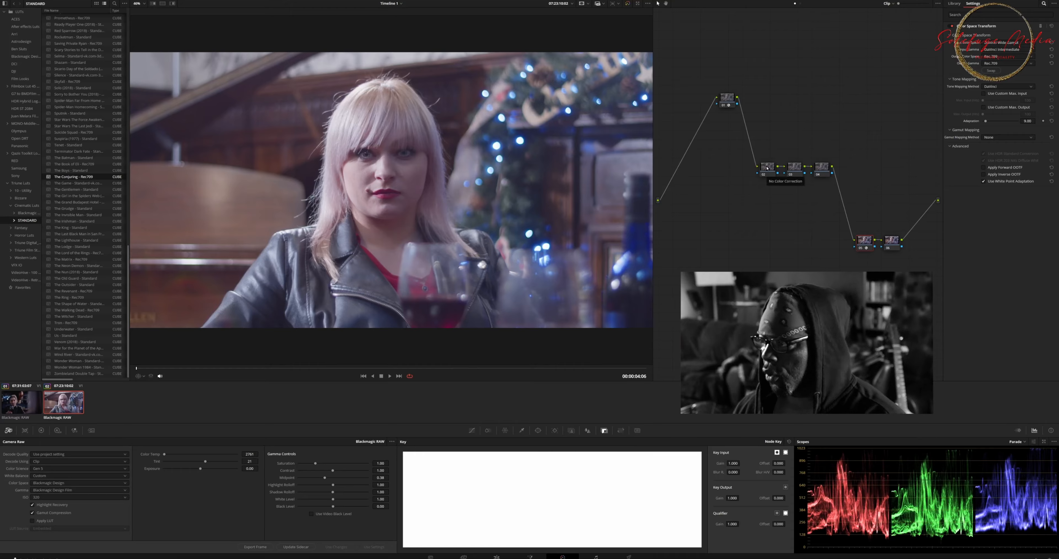
- Label nodes 01 and 05 as CST
right_click(729, 98)
click(746, 99)
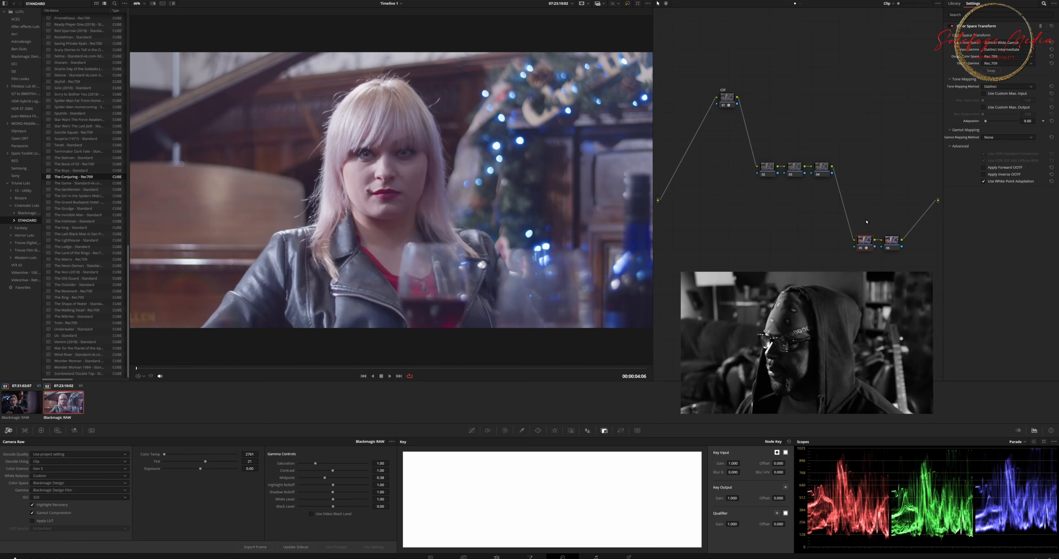
right_click(863, 242)
click(881, 245)
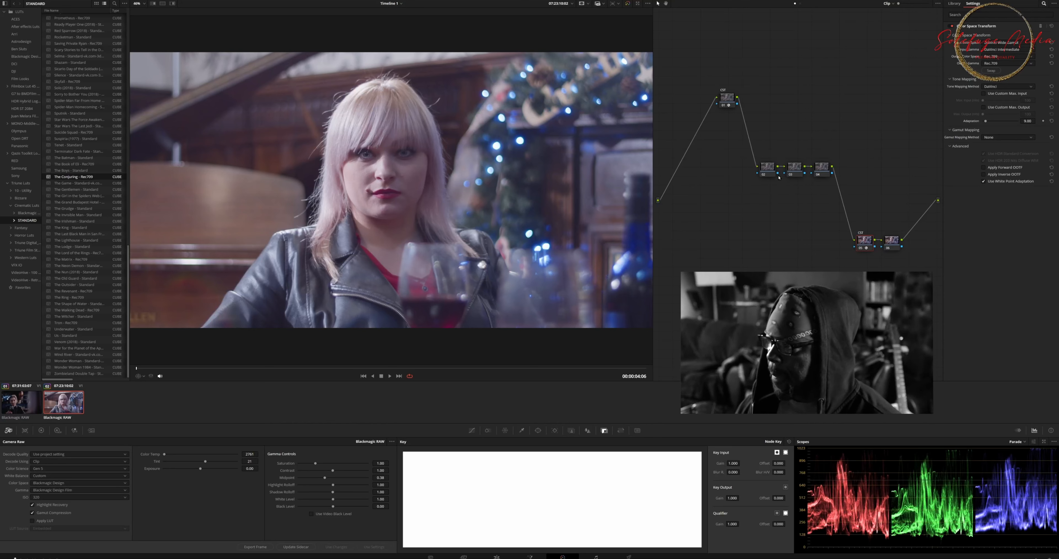
- Label node 02 as EXPOSURE and shift it slightly away from node 03
click(767, 169)
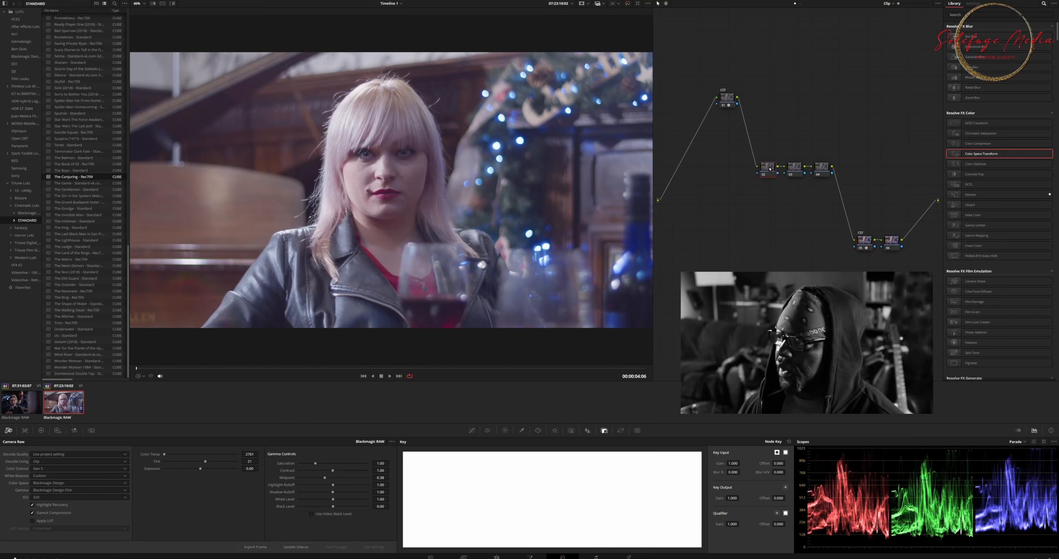
right_click(768, 168)
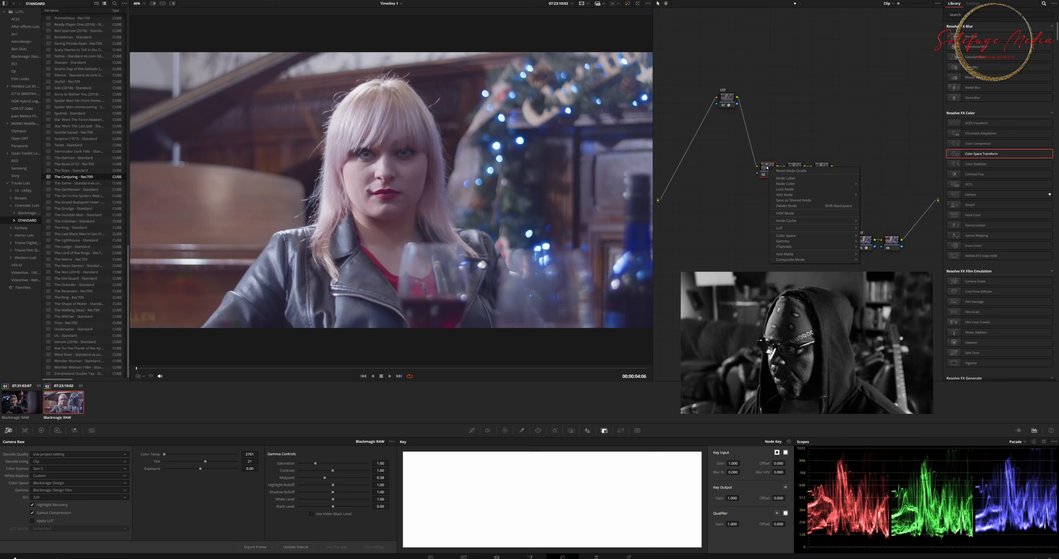
click(796, 179)
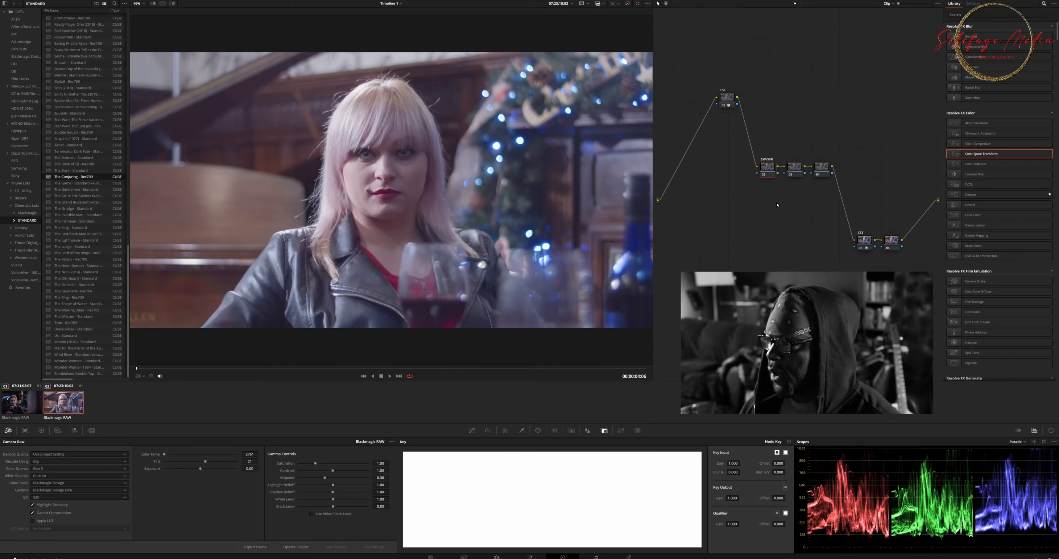
drag(768, 171, 758, 170)
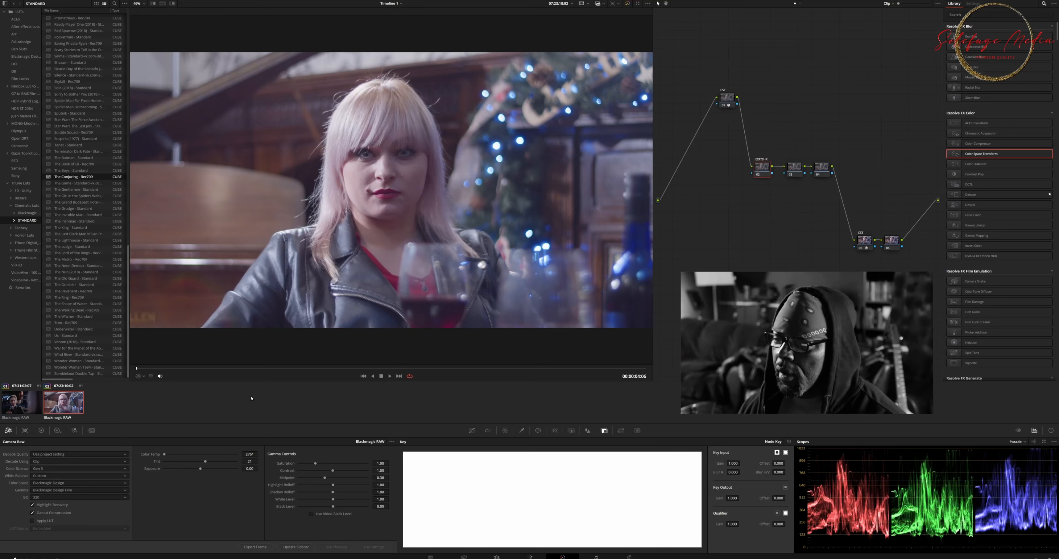
- Lower the Global exposure to about -2.75 in the HDR color wheels on the exposure node
click(57, 430)
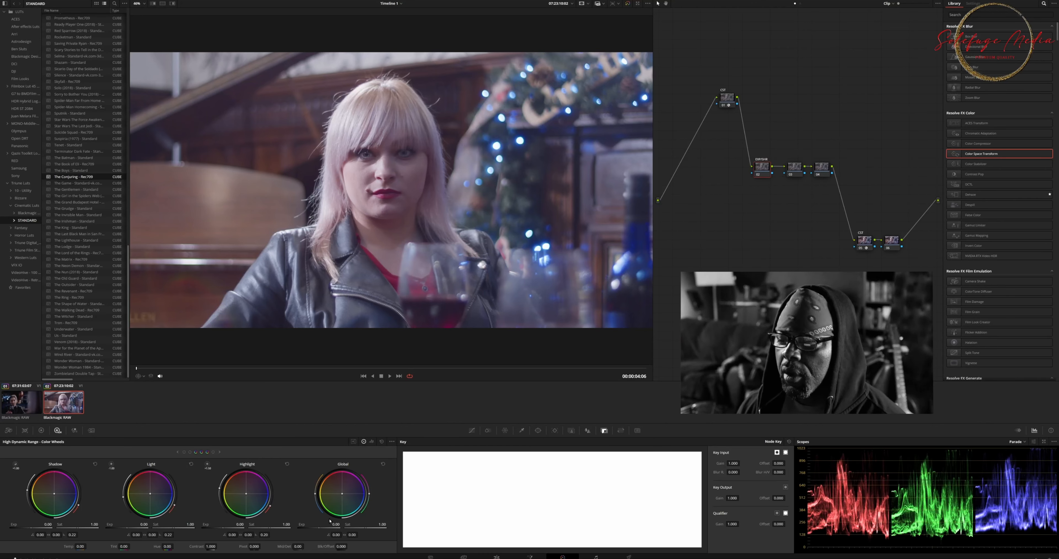
drag(335, 523, 250, 523)
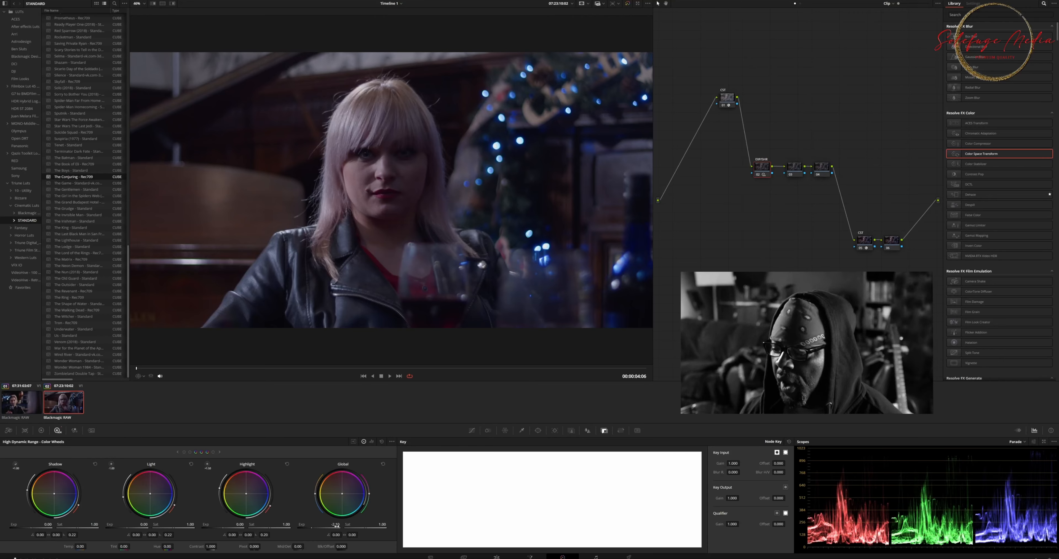
drag(335, 523, 306, 524)
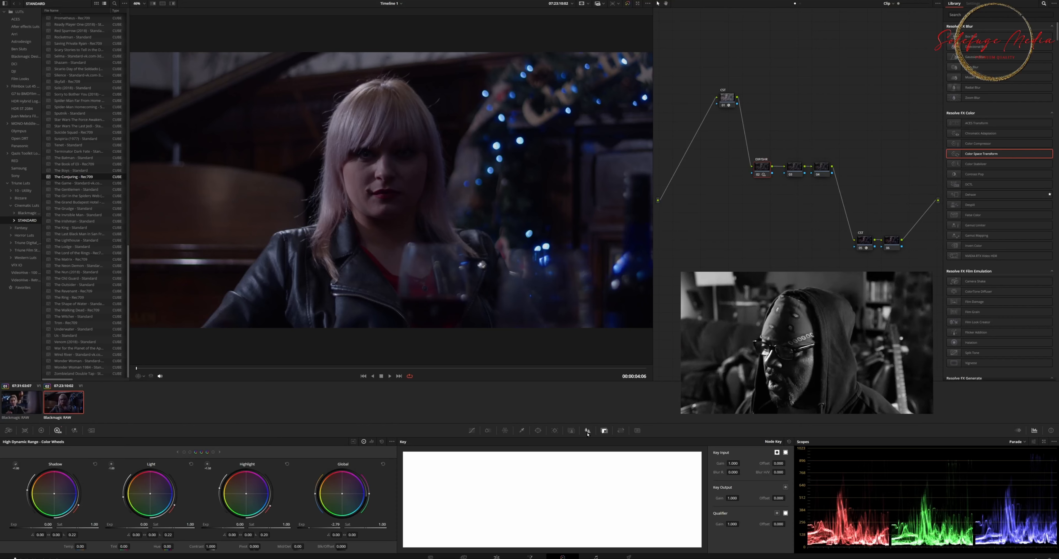
- Set the blur radius of the exposure node to 0.48 on all three color channels
click(587, 431)
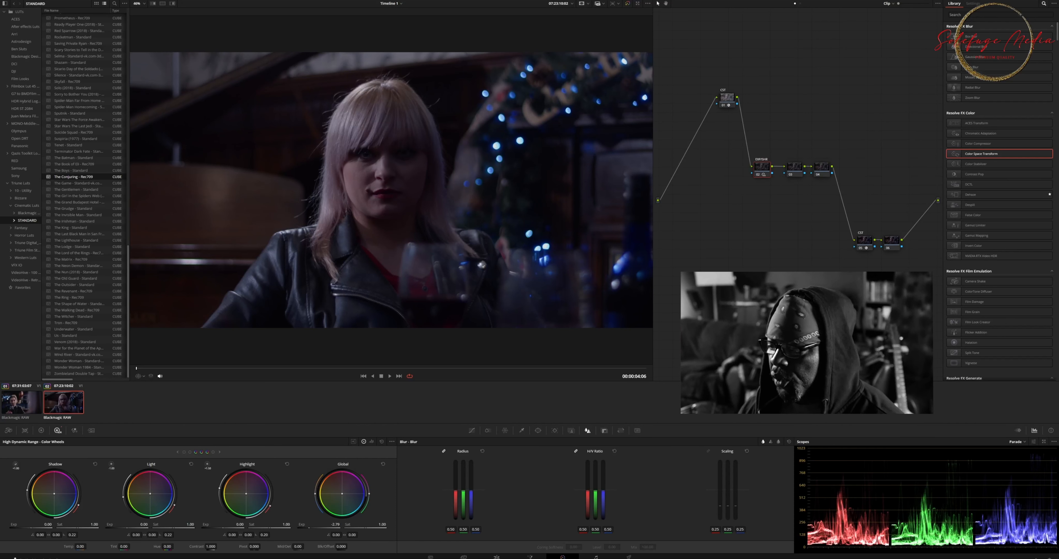
drag(464, 529, 462, 529)
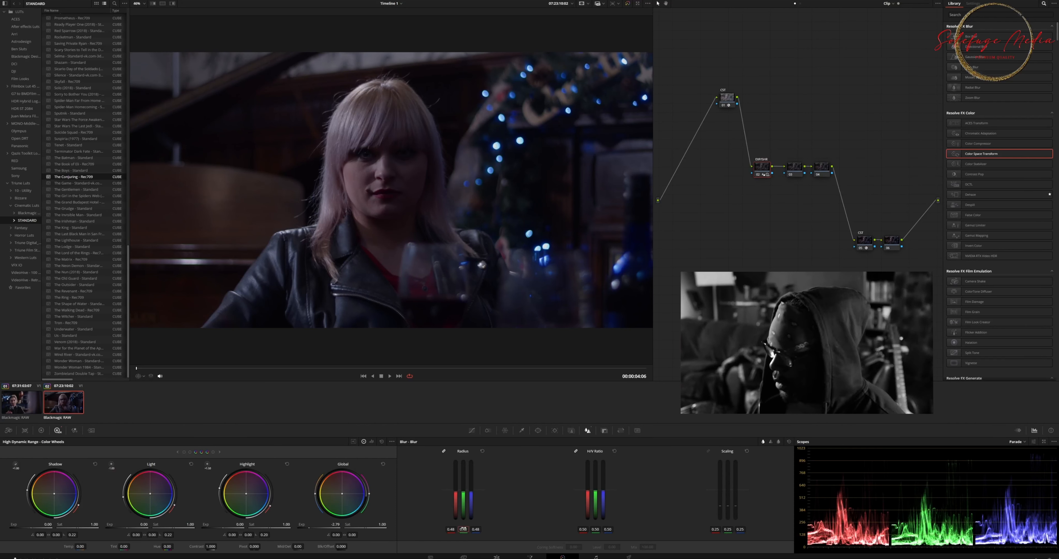
- Set Mid/Detail to 10 in the primary color wheels on the EXPOSURE node
click(42, 430)
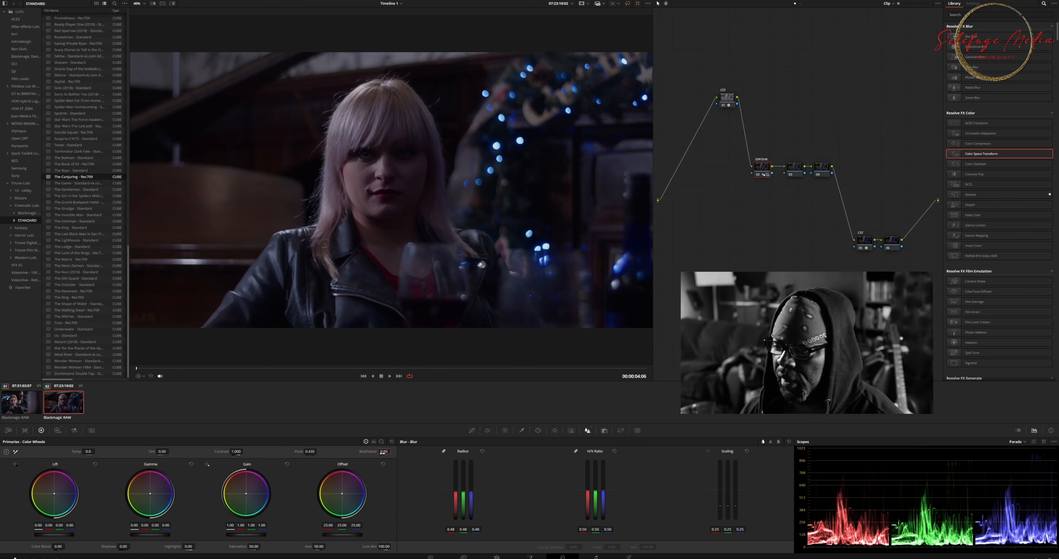
text(10)
key(Return)
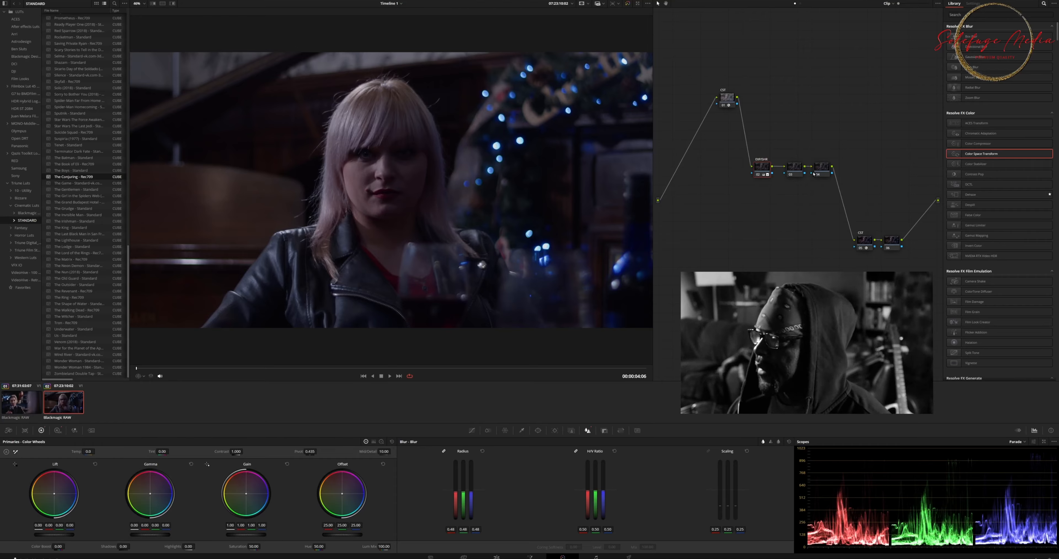
- Select node 03 and apply 2.35 output blanking to the timeline
click(798, 173)
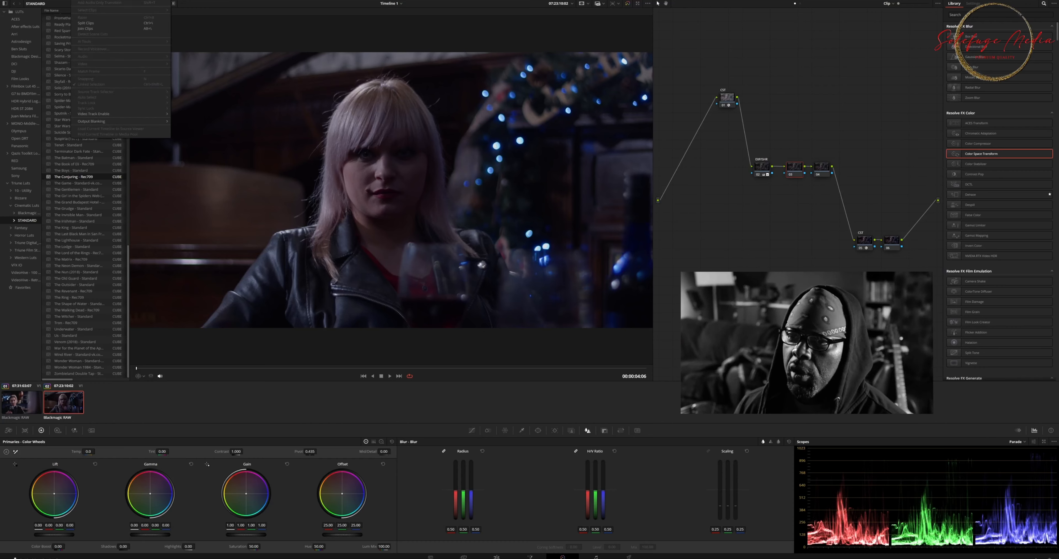
mouse_move(134, 122)
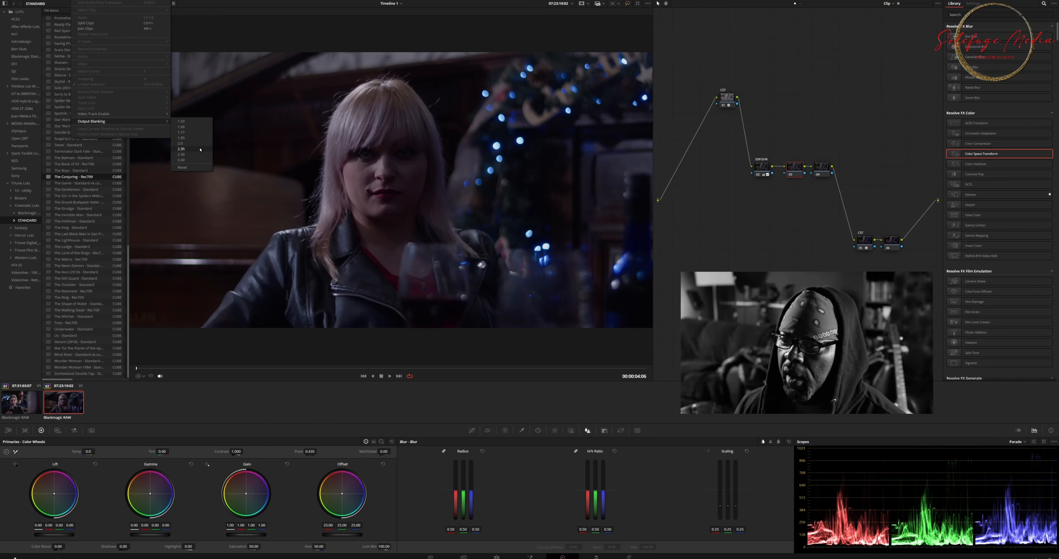
click(192, 149)
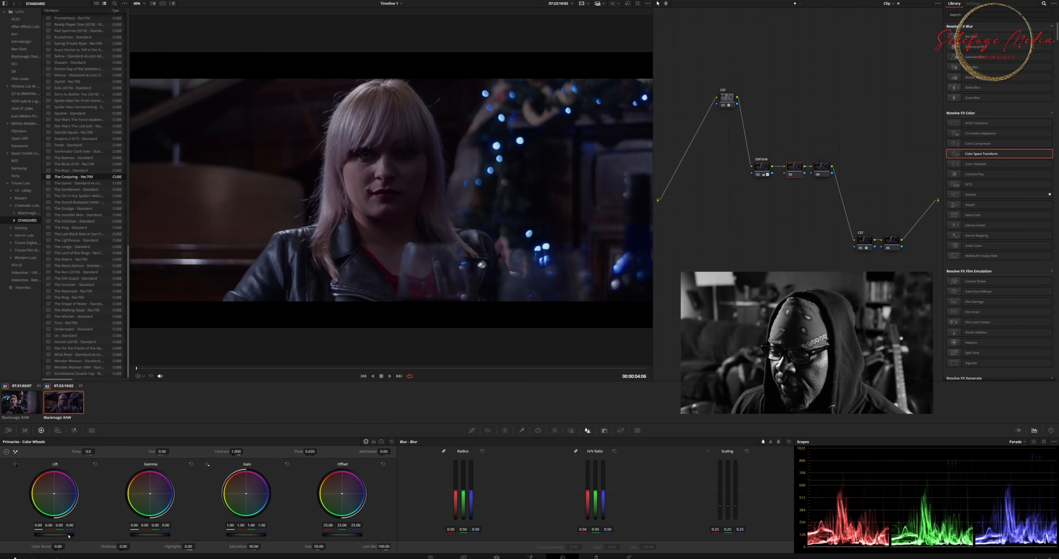
- Balance node 03 with the primary wheels: Lift to about -0.02, Gamma to 0.04 and Gain to 1.04
drag(54, 534, 45, 534)
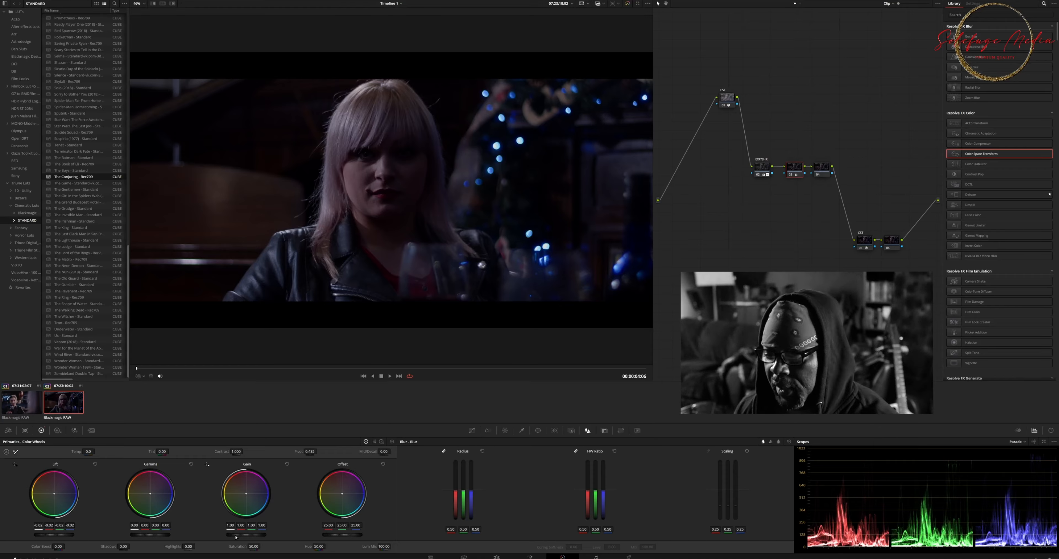
drag(246, 534, 260, 534)
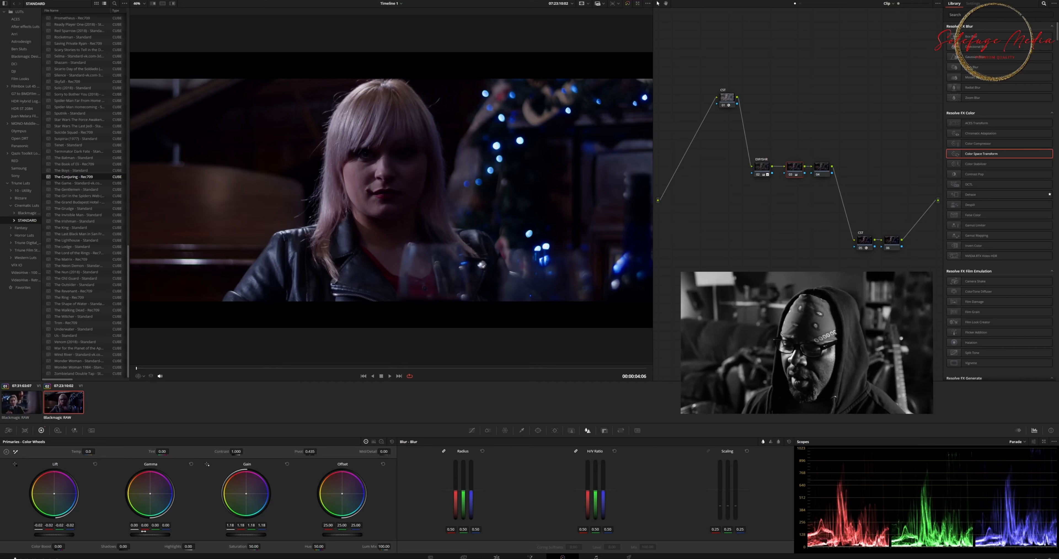
drag(150, 534, 154, 534)
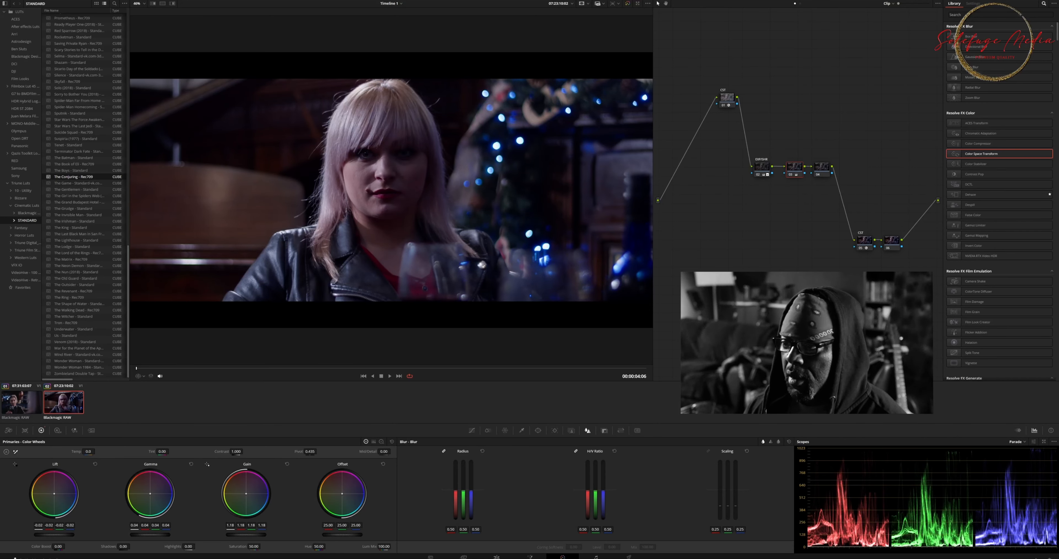
drag(246, 534, 240, 534)
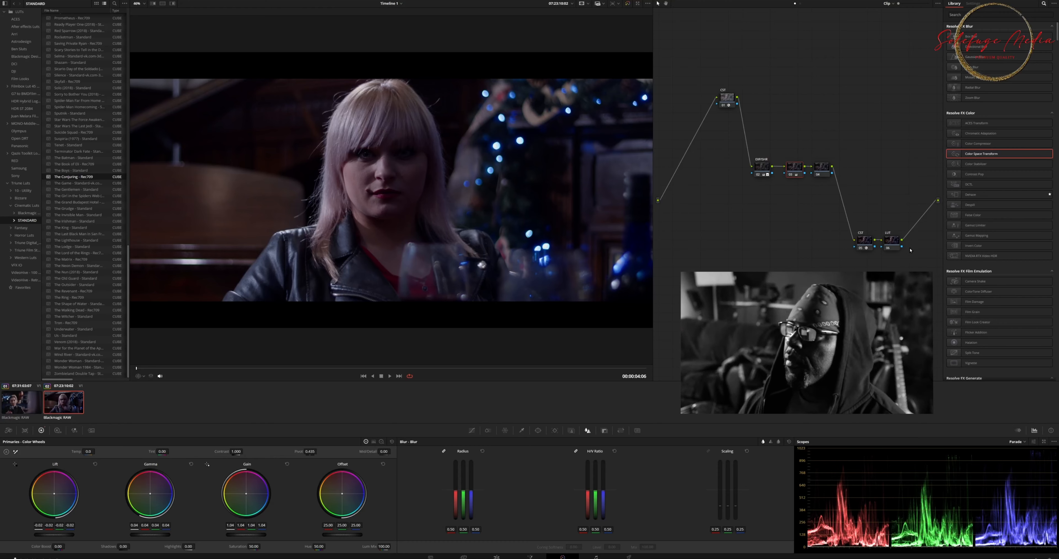
click(893, 242)
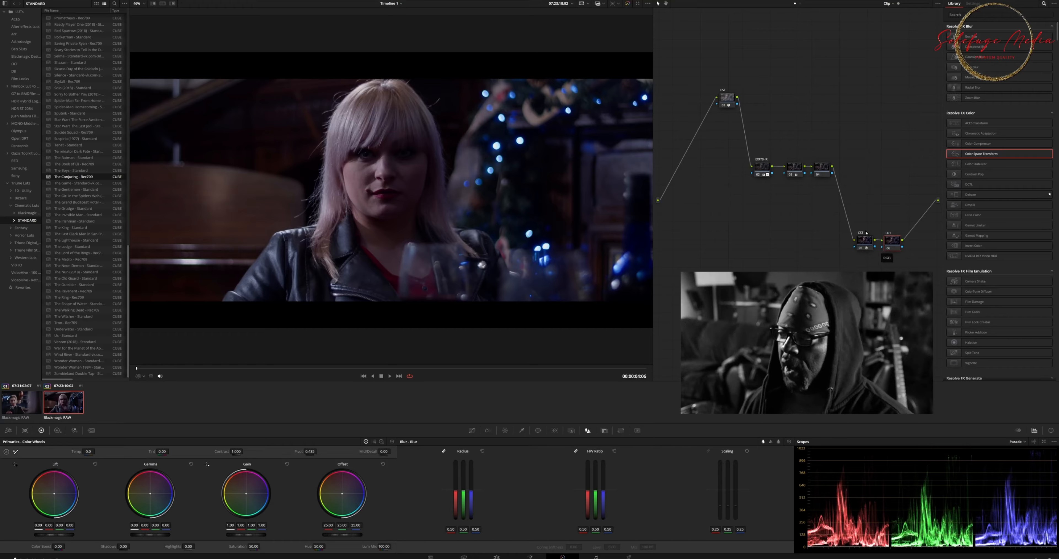
click(864, 240)
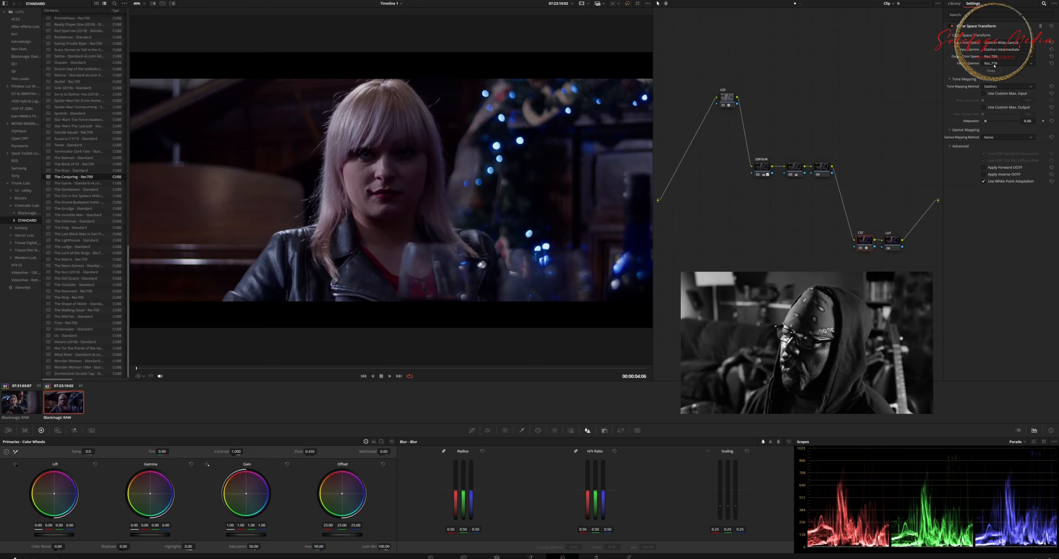
click(822, 173)
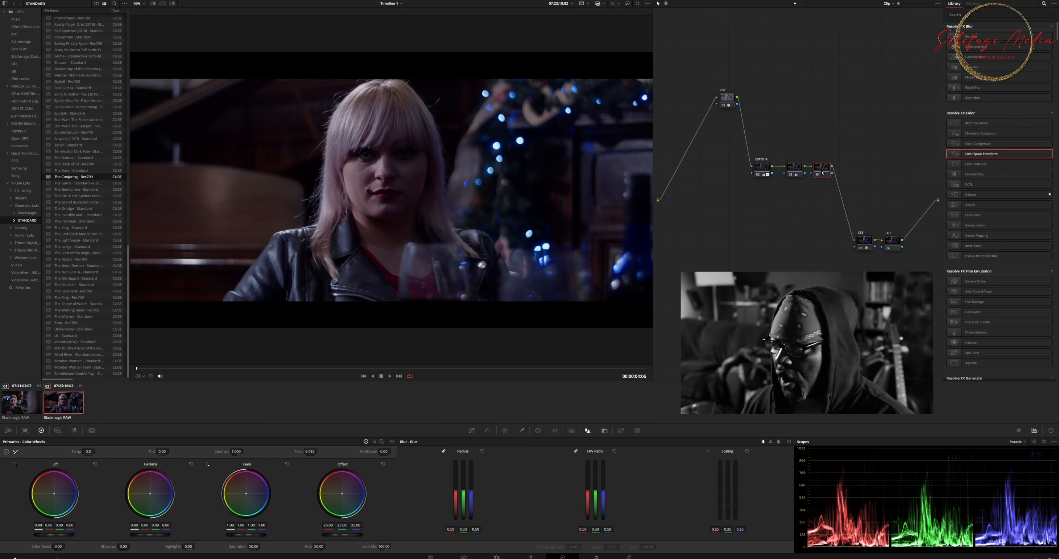
key(alt+s)
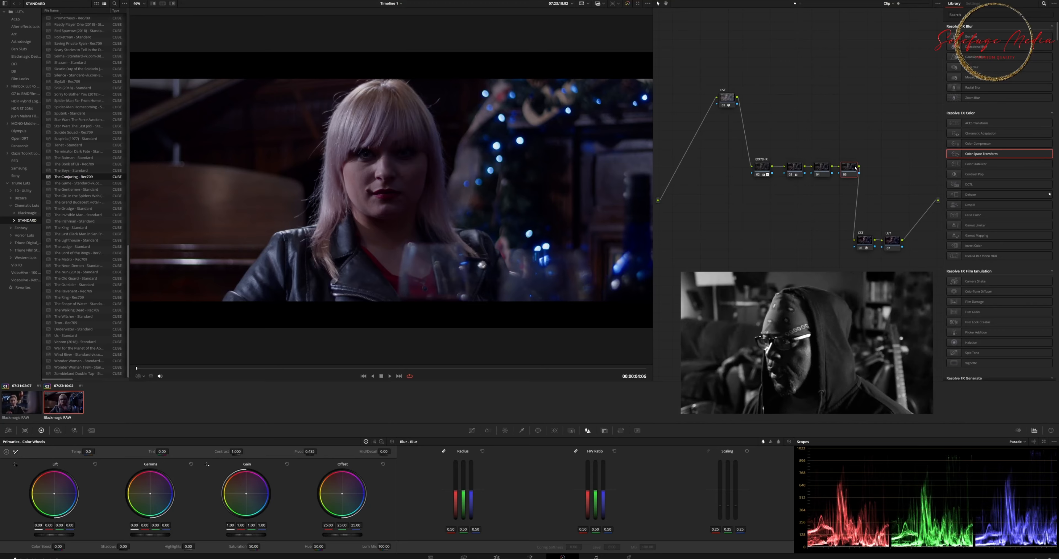
double_click(70, 176)
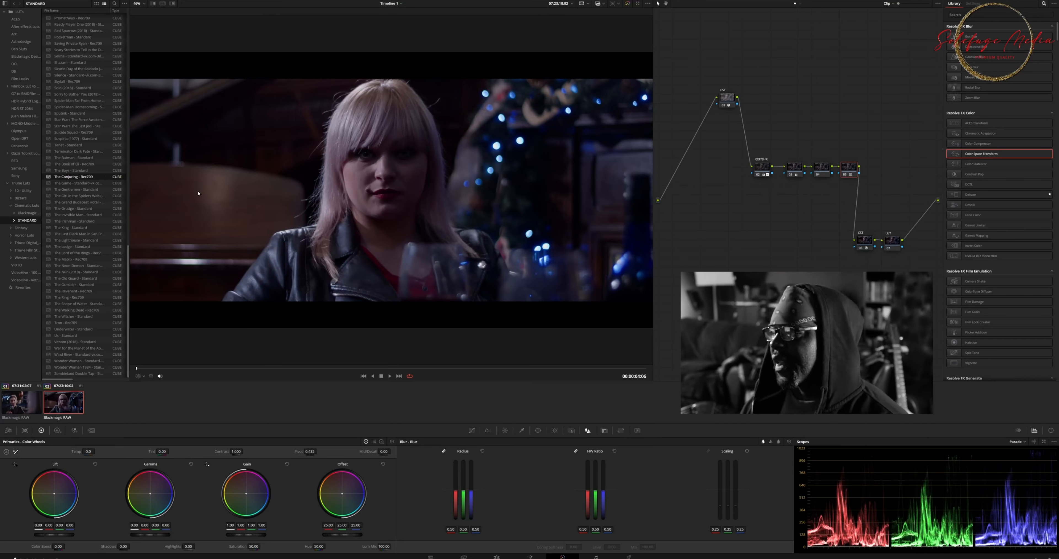
key(Delete)
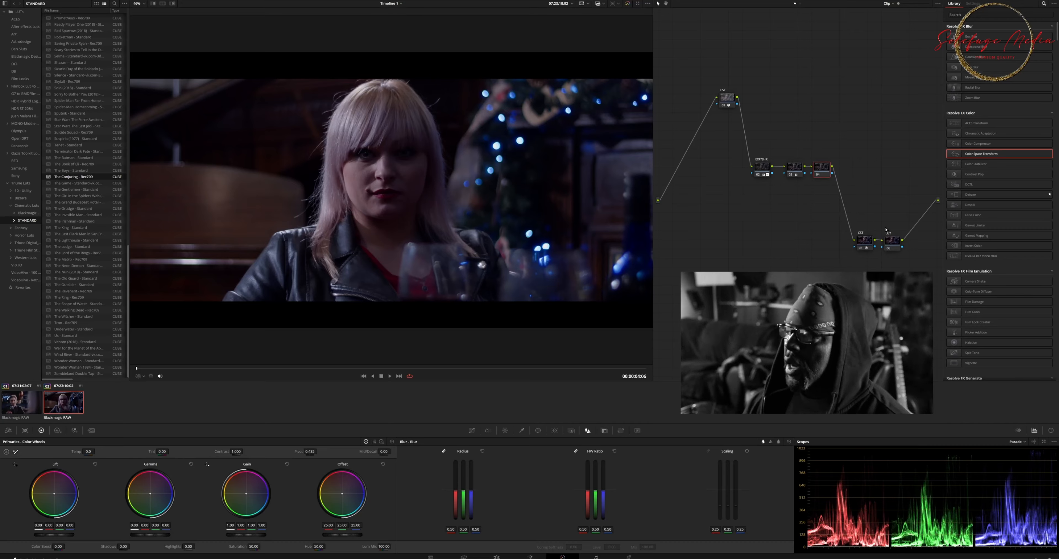
- Apply The Conjuring - Rec709 LUT to the last node, after the output CST
click(894, 242)
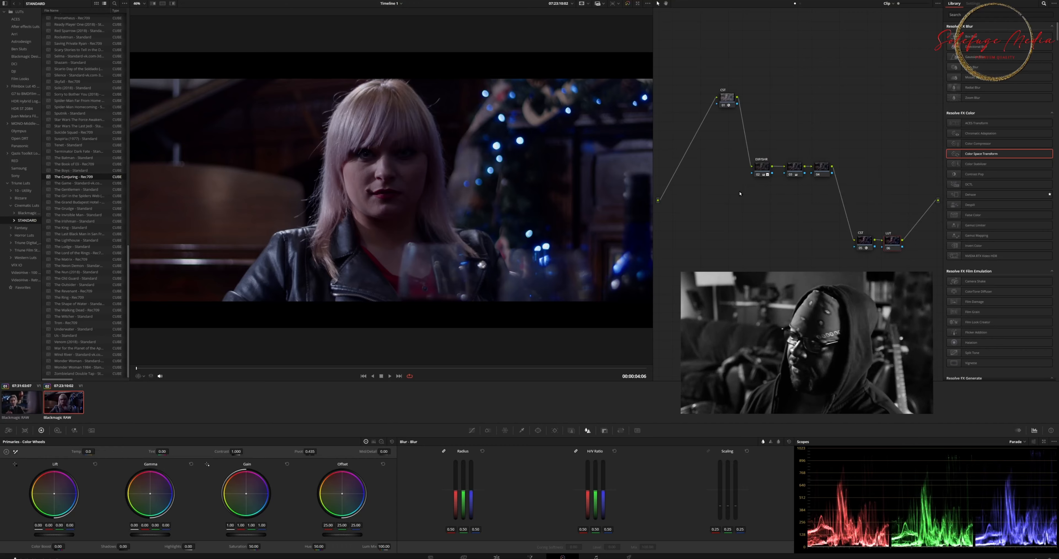
double_click(77, 179)
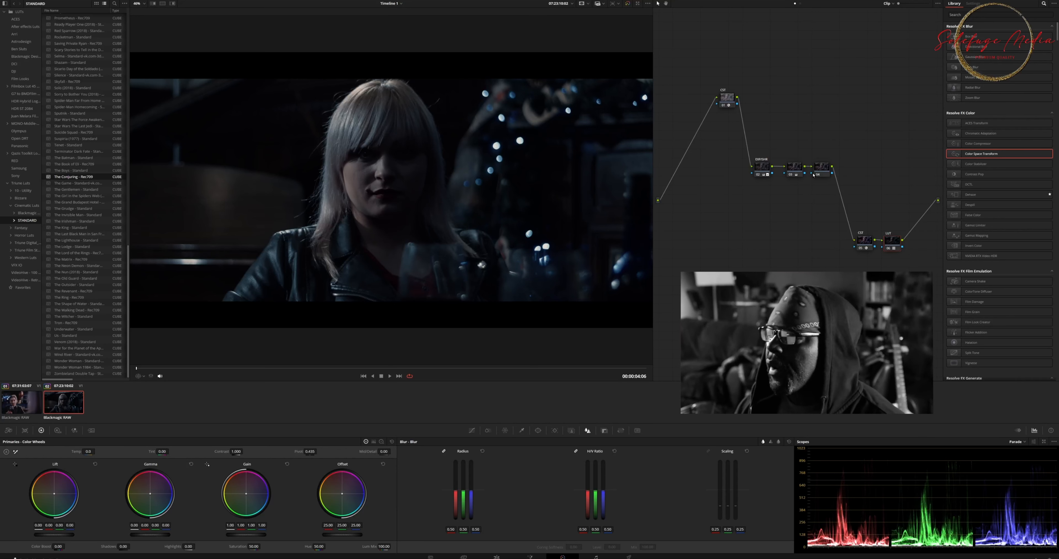
- Brighten node 03 under the LUT by raising Gamma to about 0.16, and lower its Gain to about 0.93
click(794, 168)
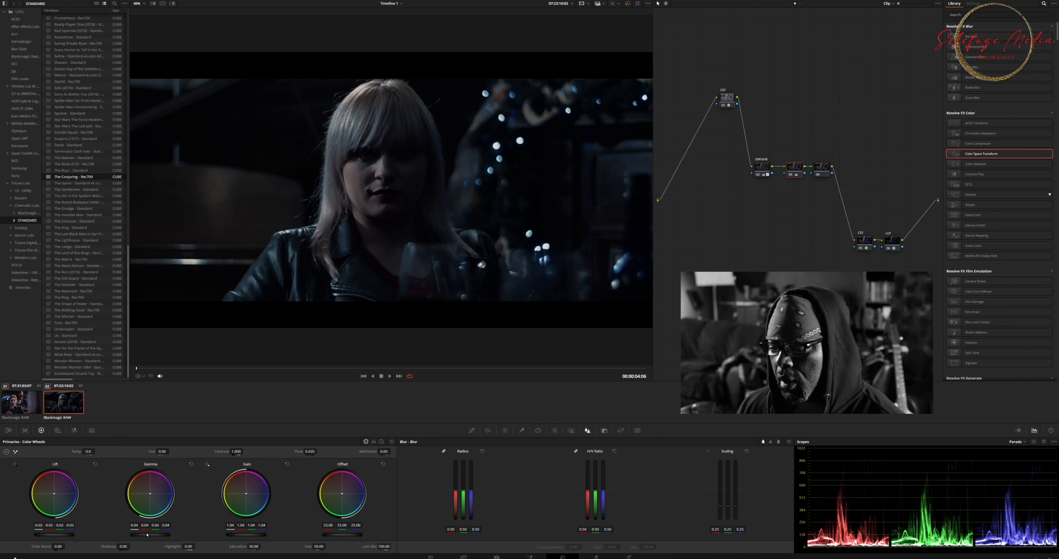
drag(150, 534, 186, 534)
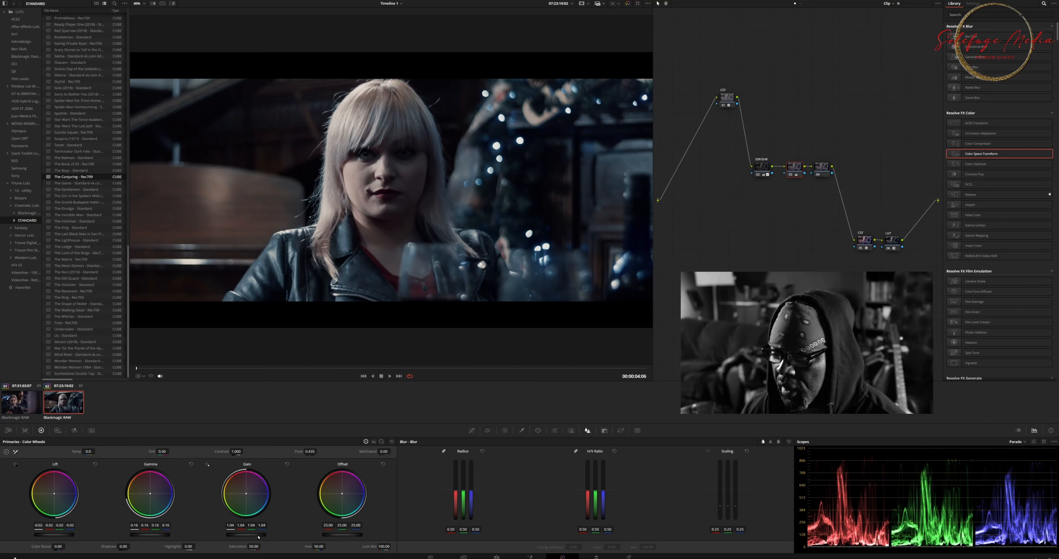
drag(246, 534, 236, 535)
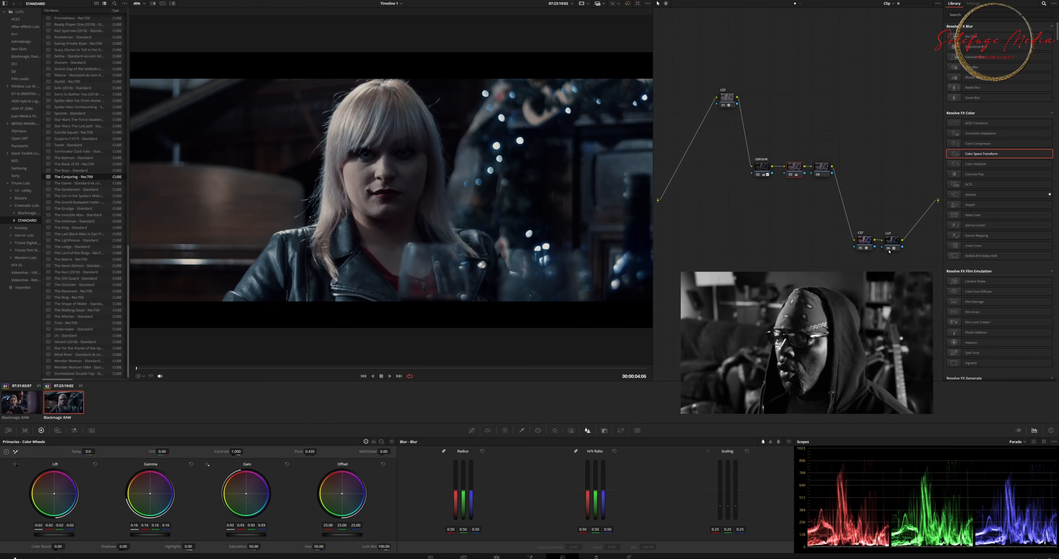
- Compare the picture with the LUT node off and on, and reduce that node's key output gain to soften the LUT
click(889, 250)
click(889, 250)
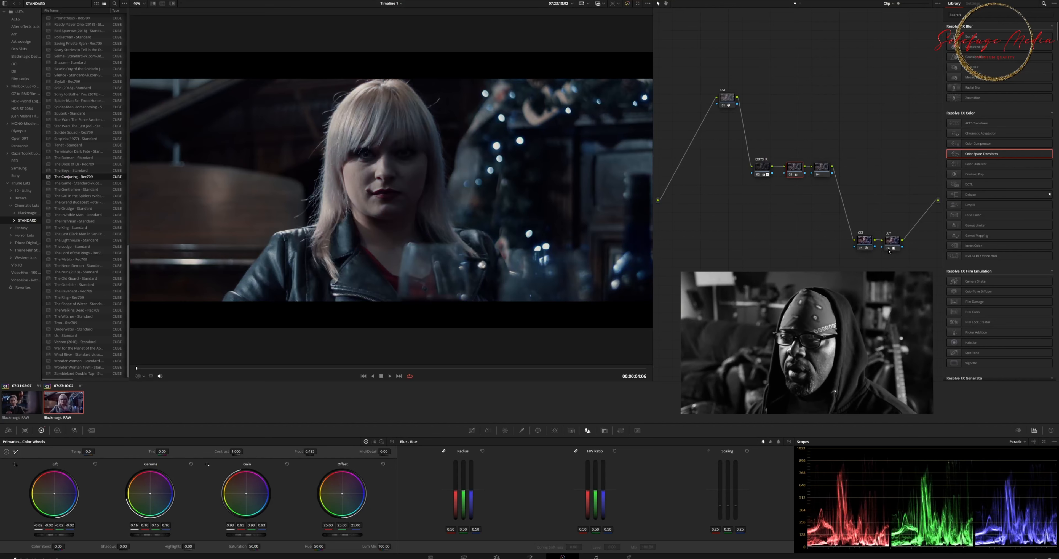
click(896, 241)
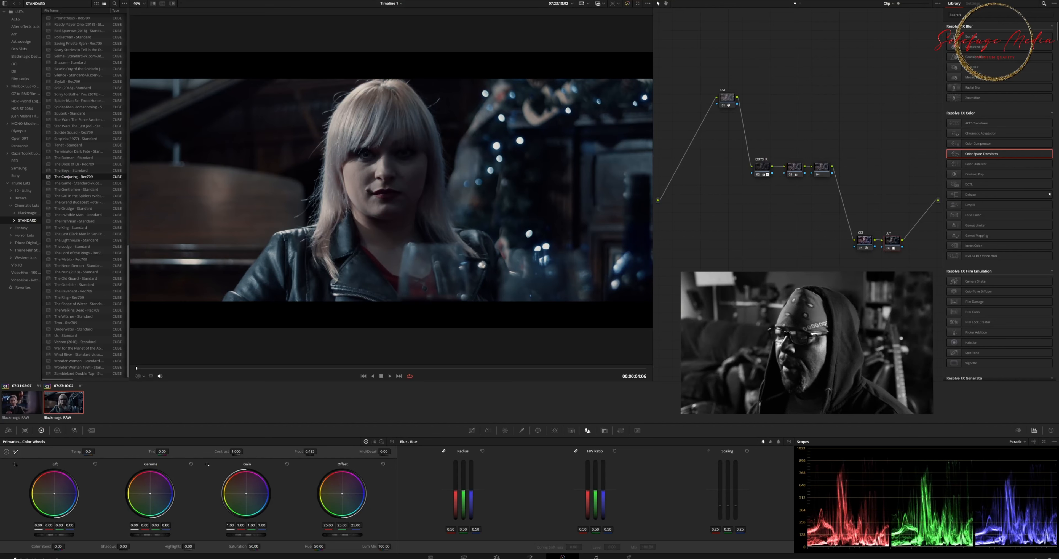
click(604, 430)
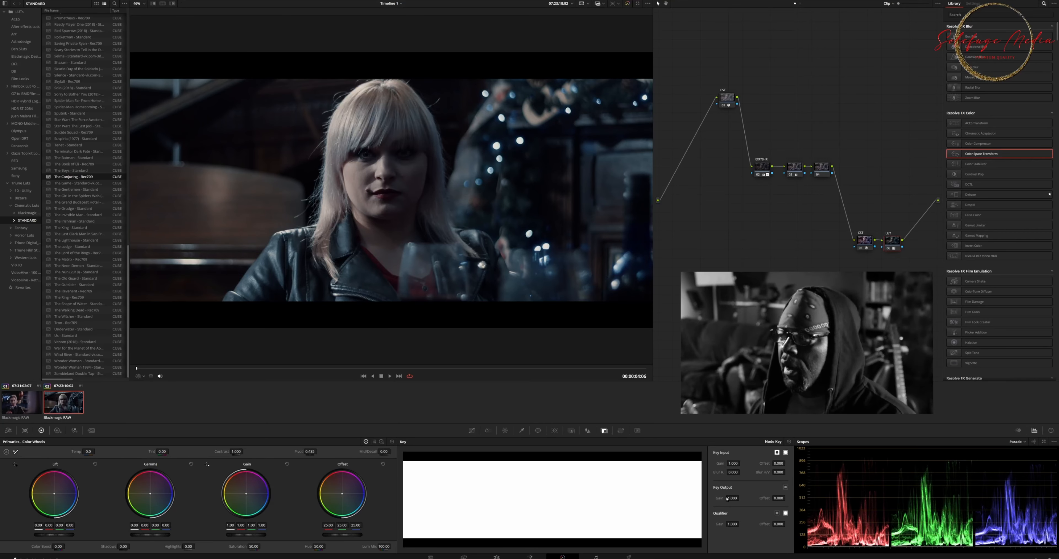
mouse_move(733, 497)
mouse_down()
mouse_move(698, 497)
mouse_move(752, 498)
mouse_up()
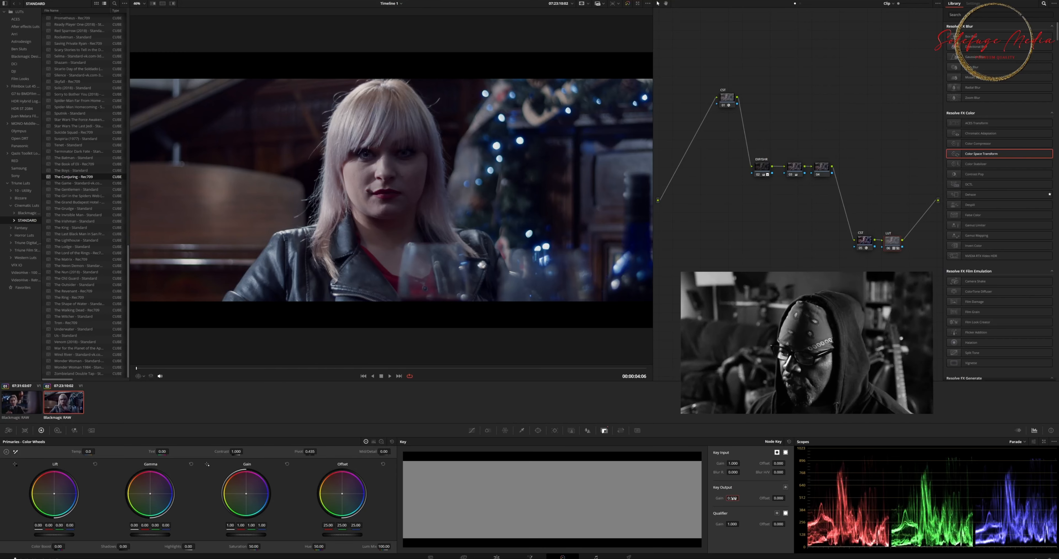
mouse_move(733, 498)
mouse_down()
mouse_move(724, 498)
mouse_move(773, 498)
mouse_move(750, 498)
mouse_up()
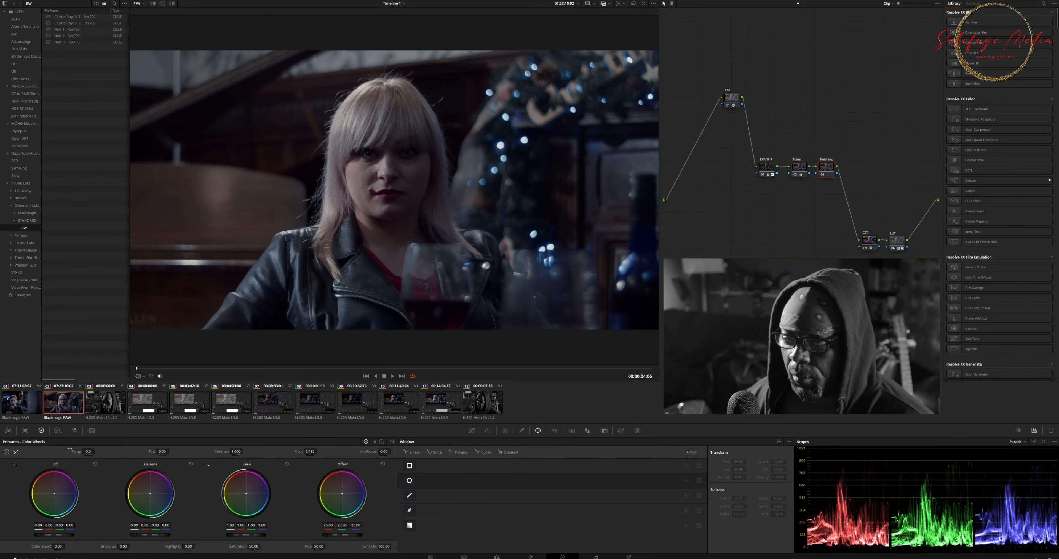
- Darken node 04 in the HDR wheels with Global exposure at about -1.52 and Global saturation at 0.70
click(58, 430)
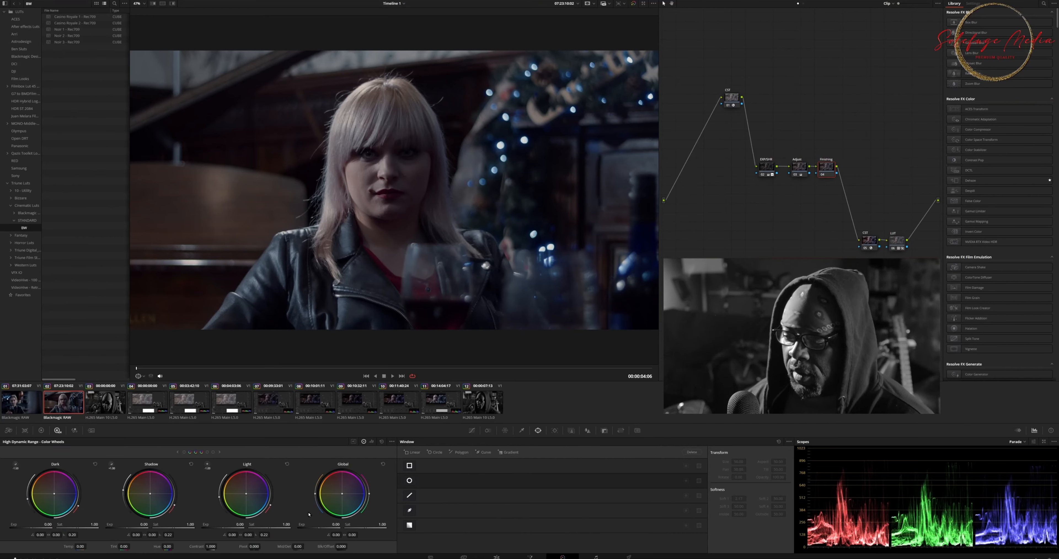
drag(335, 524, 272, 524)
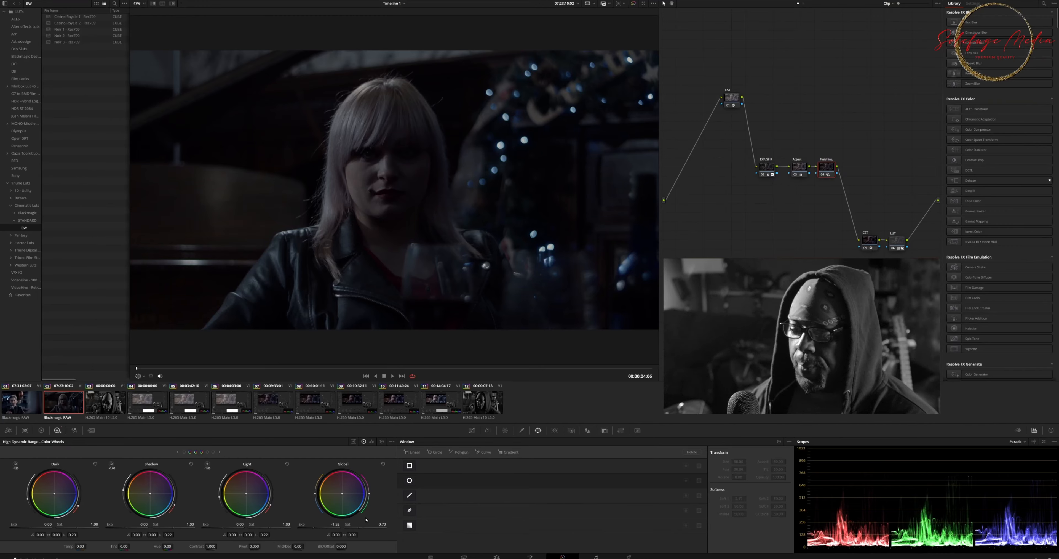
- Raise node 04's luminance Gain to about 1.25 and slightly increase its luminance Gamma in the primary wheels
click(41, 430)
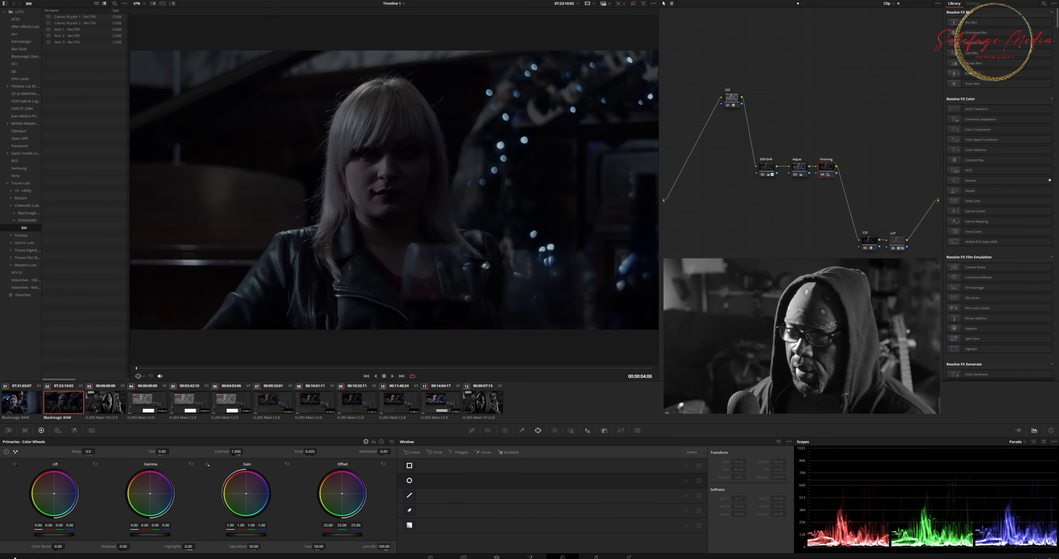
drag(230, 524, 246, 525)
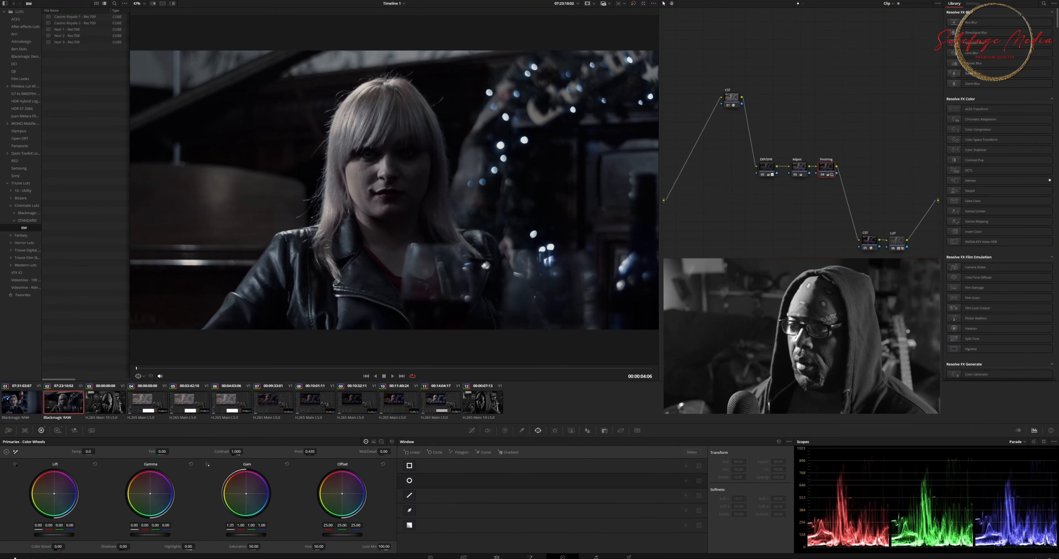
drag(245, 525, 242, 525)
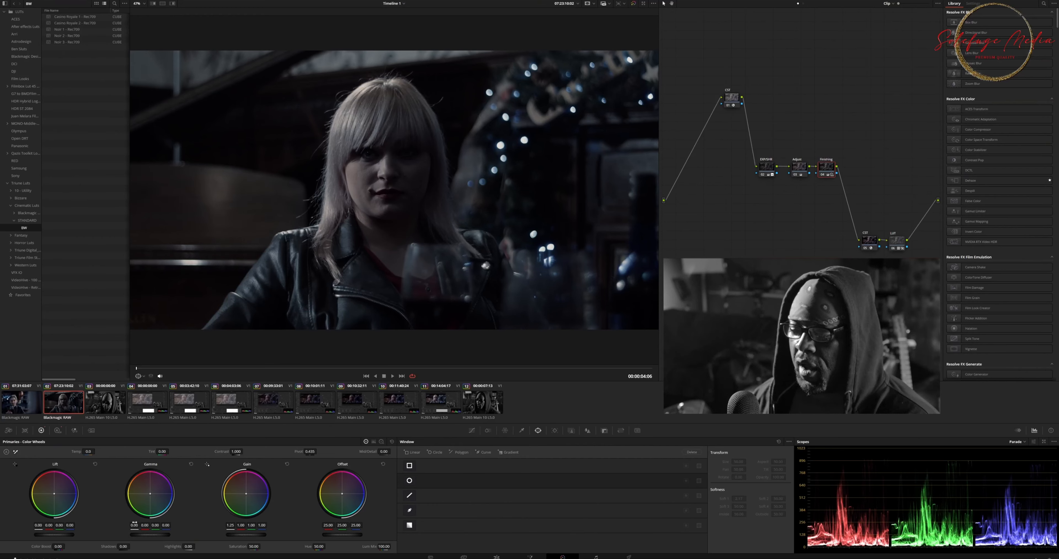
drag(134, 525, 140, 525)
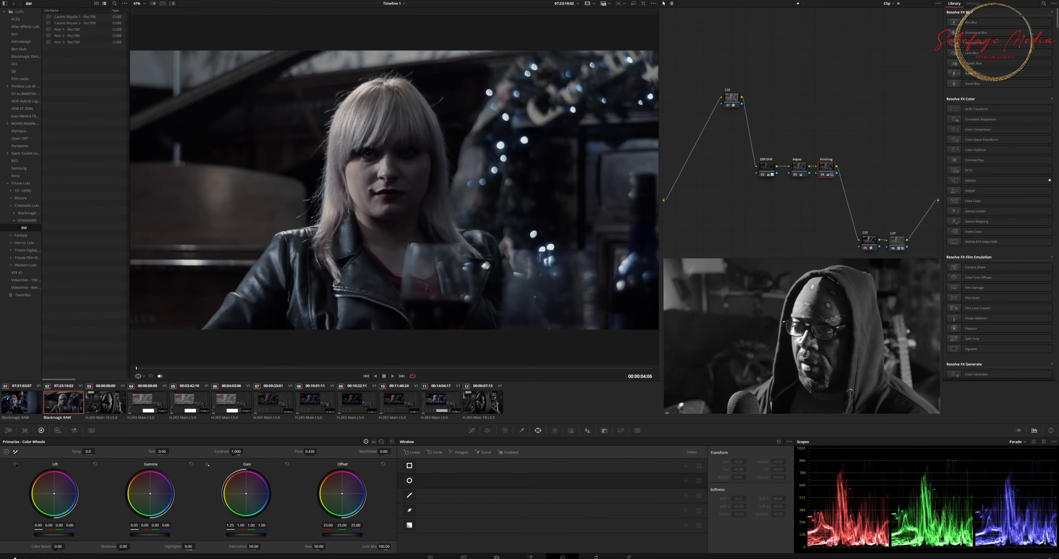
- Lower the Global exposure of node 04 to about -2.00 in the HDR wheels
click(58, 431)
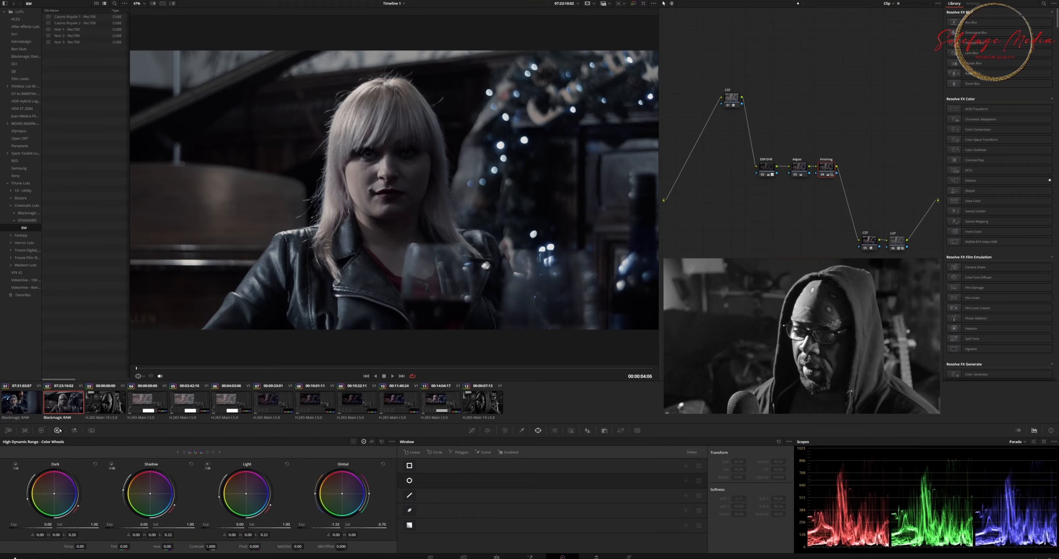
drag(335, 524, 313, 524)
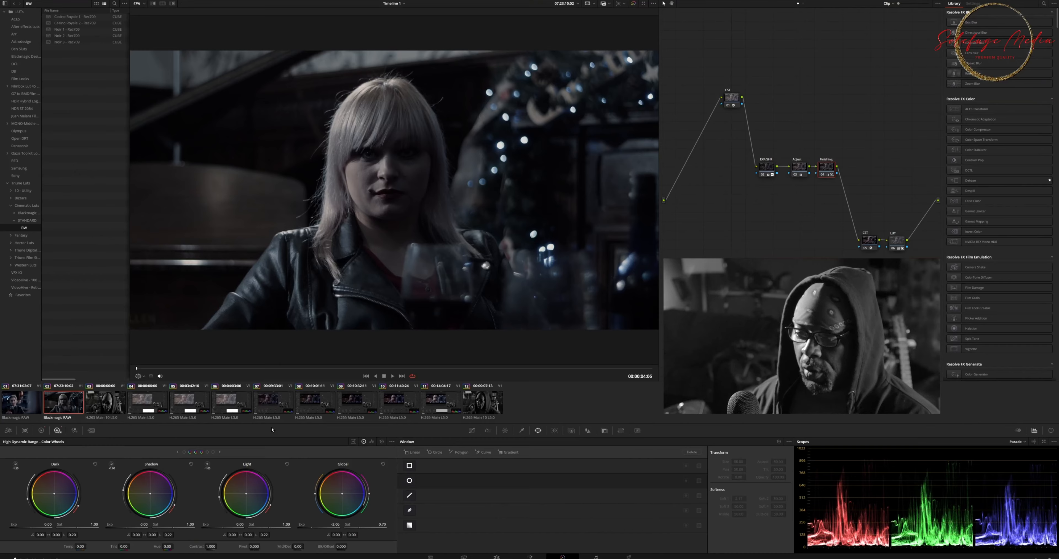
- On the Lum Vs Sat curve, add a shadow point at about 0.16 input luminance and lower the black end to 0.00 saturation
click(471, 430)
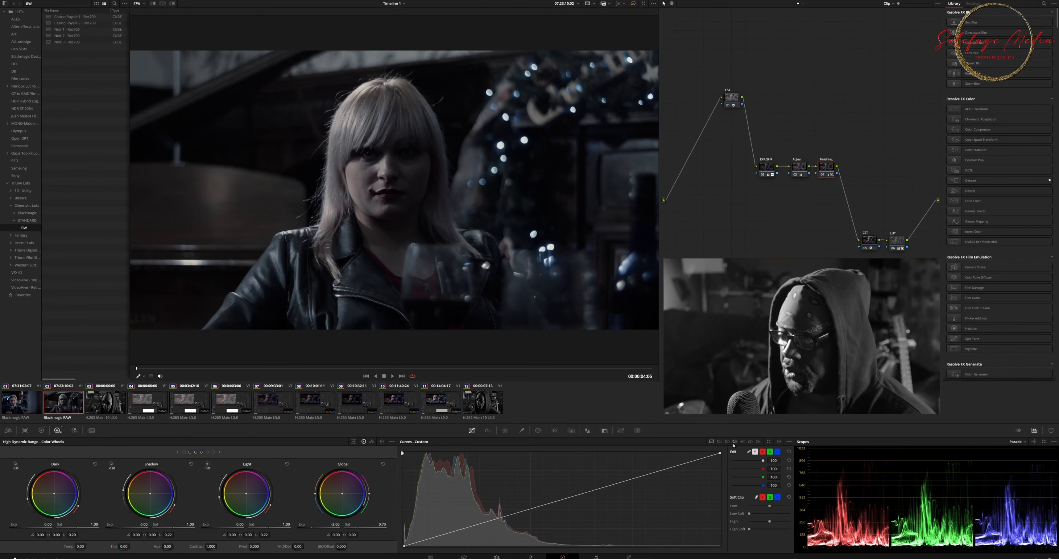
click(727, 442)
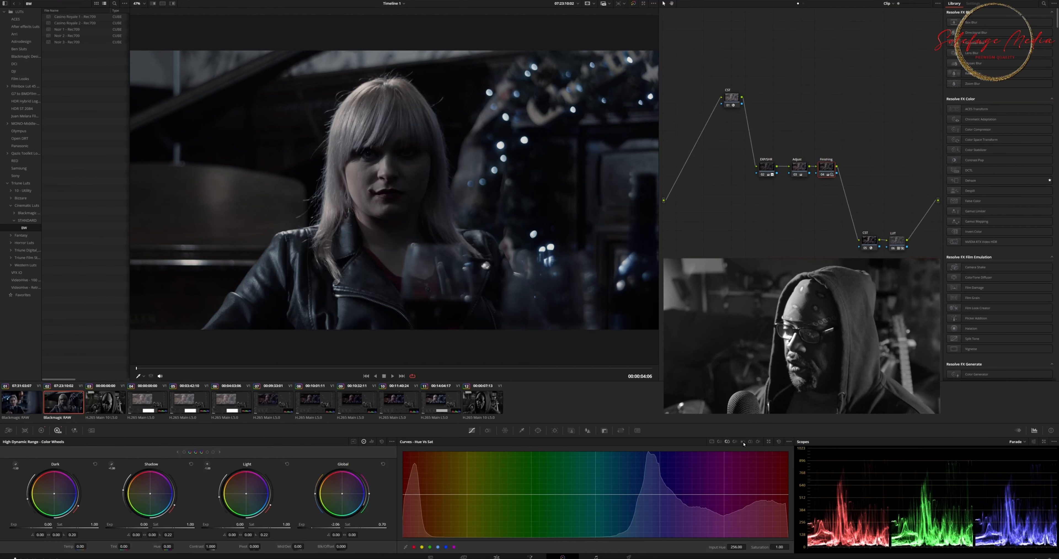
click(742, 441)
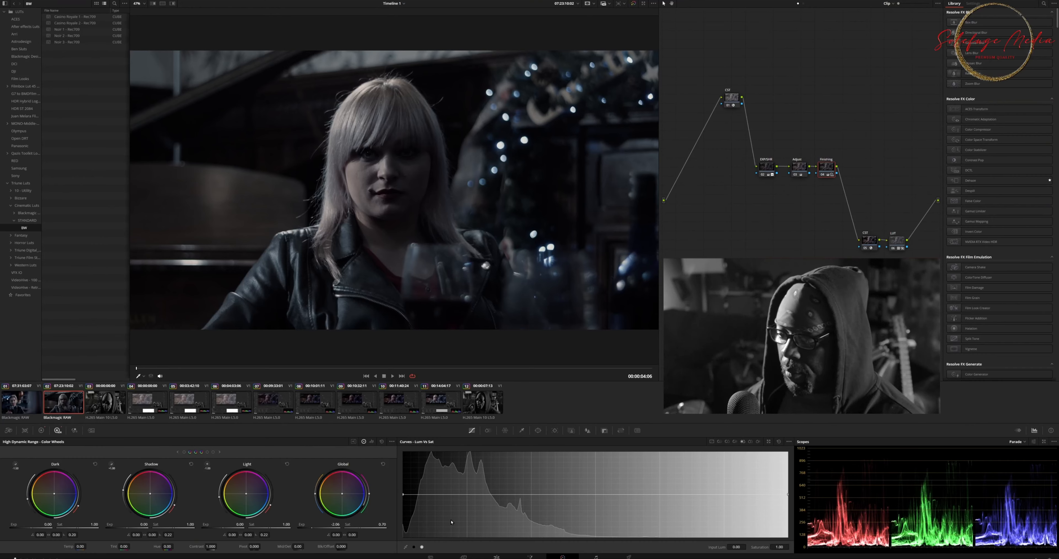
click(466, 495)
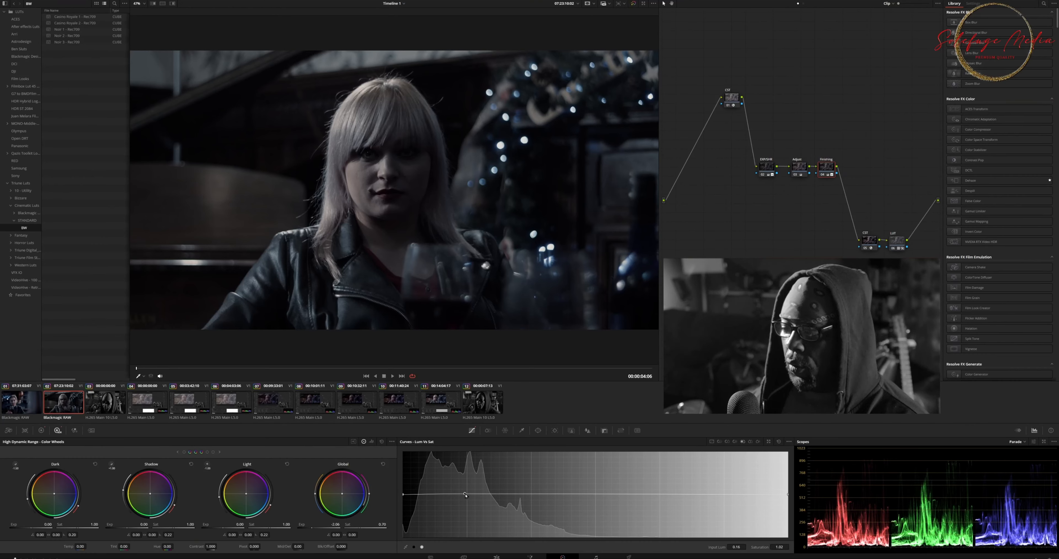
drag(465, 495, 415, 542)
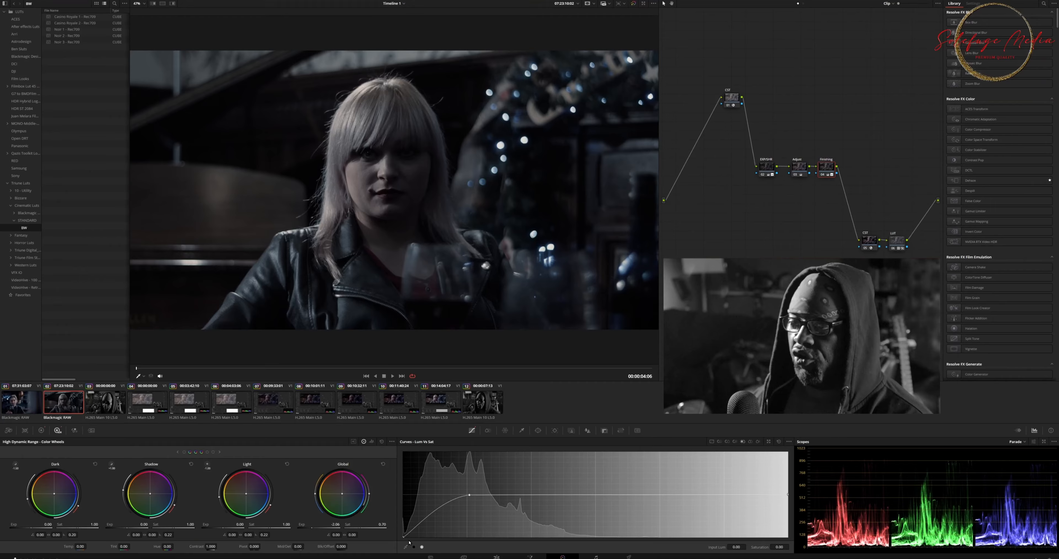
- Try raising the white end of the Lum Vs Sat curve to 2.00 saturation, and return it to the neutral line
drag(787, 498, 614, 426)
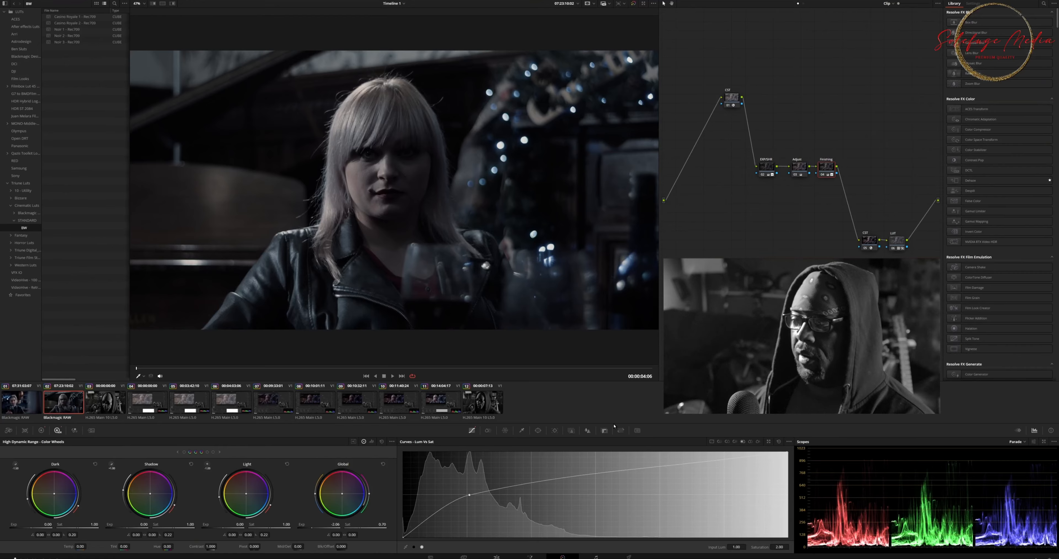
drag(564, 457, 618, 492)
right_click(618, 491)
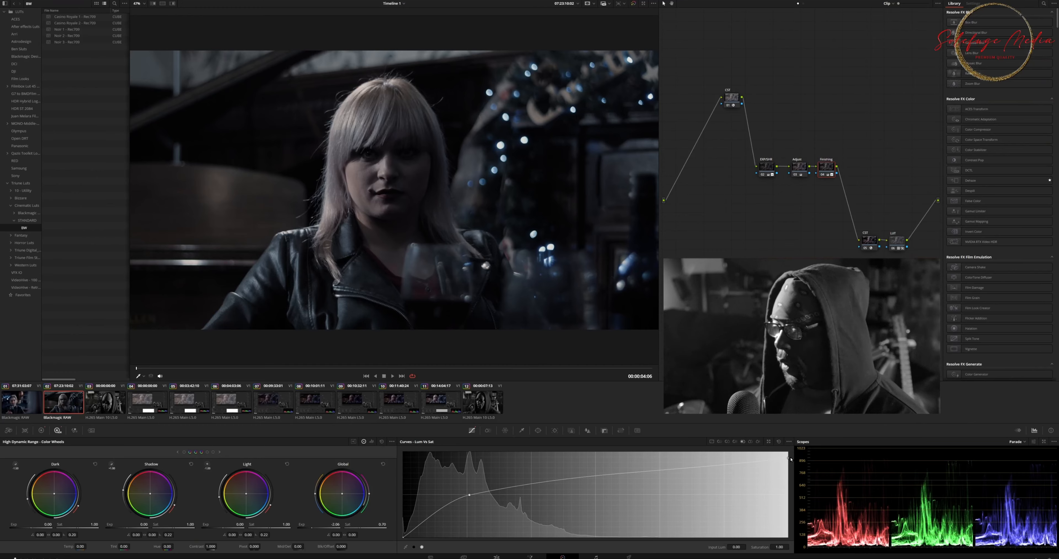
drag(788, 457, 786, 497)
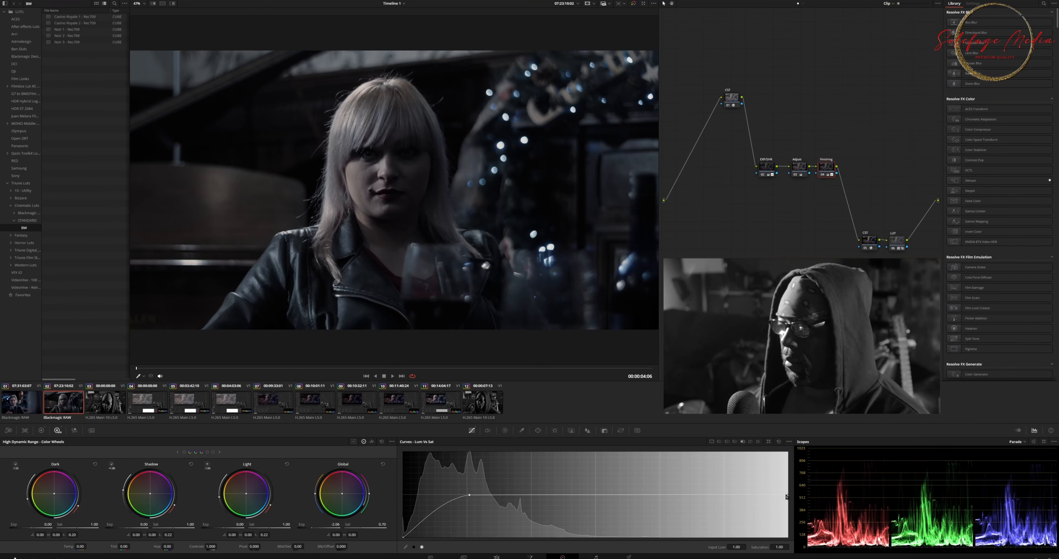
- Add a highlight point at about 0.84, pull the curve's white end down to zero saturation, and move the shadow point to about 0.26
click(727, 497)
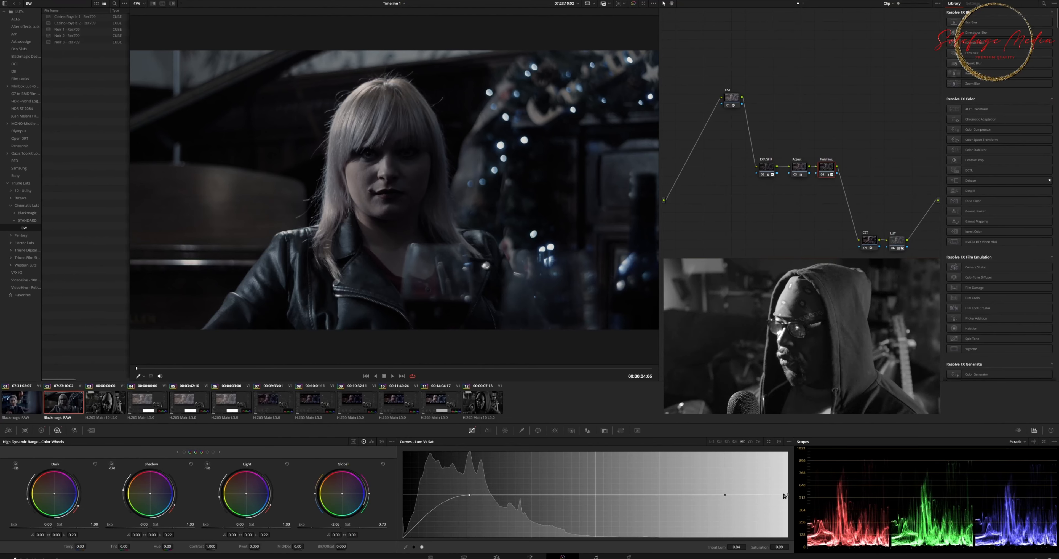
drag(787, 495, 788, 537)
drag(470, 495, 502, 496)
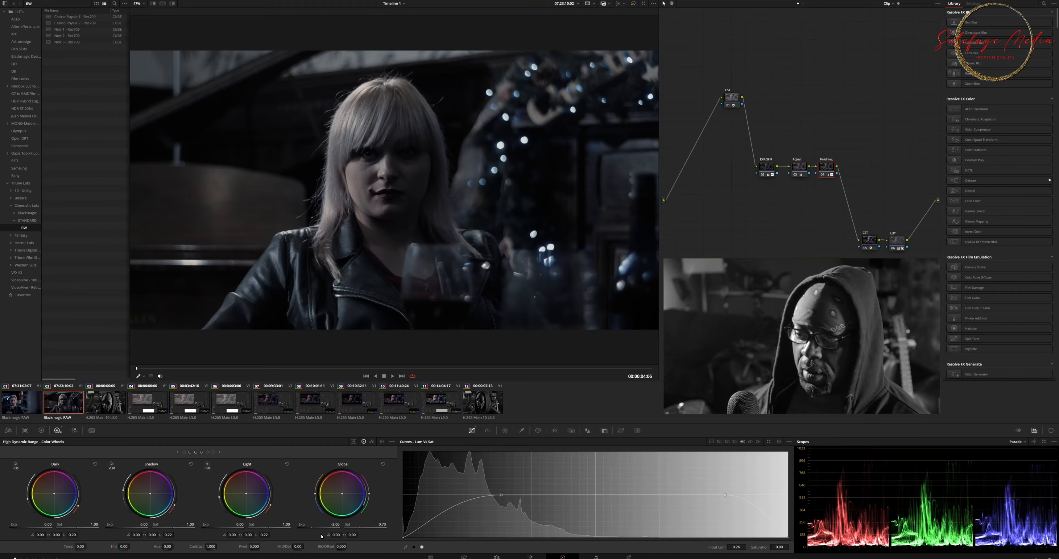
- Raise the Shadow exposure to about 0.25 in the HDR wheels
double_click(348, 524)
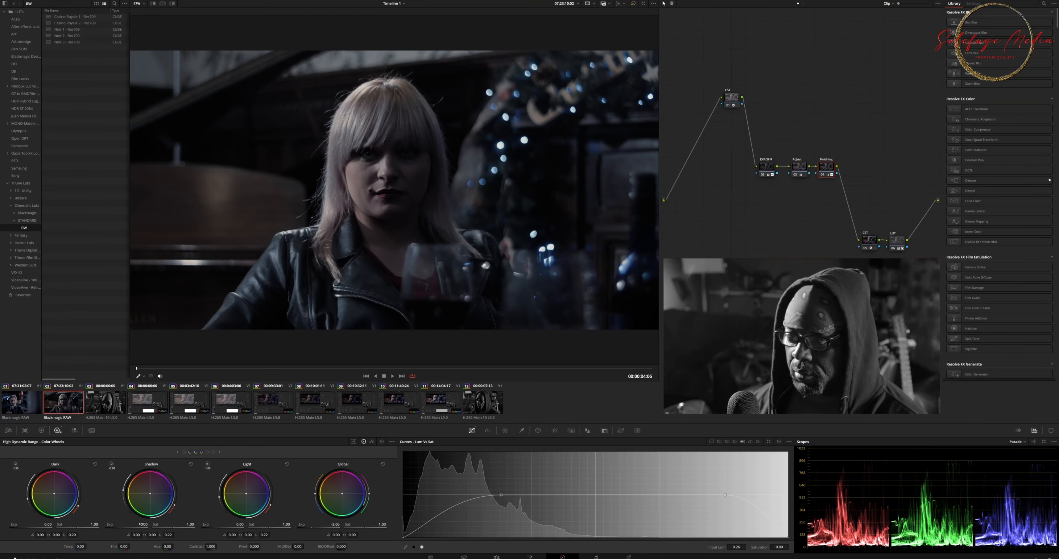
drag(143, 523, 141, 524)
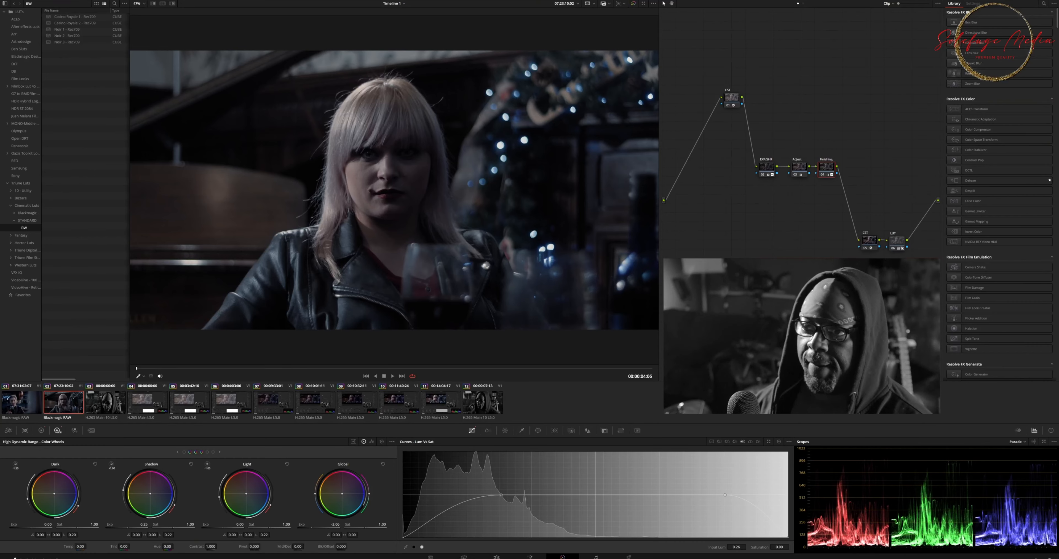
- Apply 2.39 output blanking to the timeline for a widescreen frame
click(81, 1)
mouse_move(103, 121)
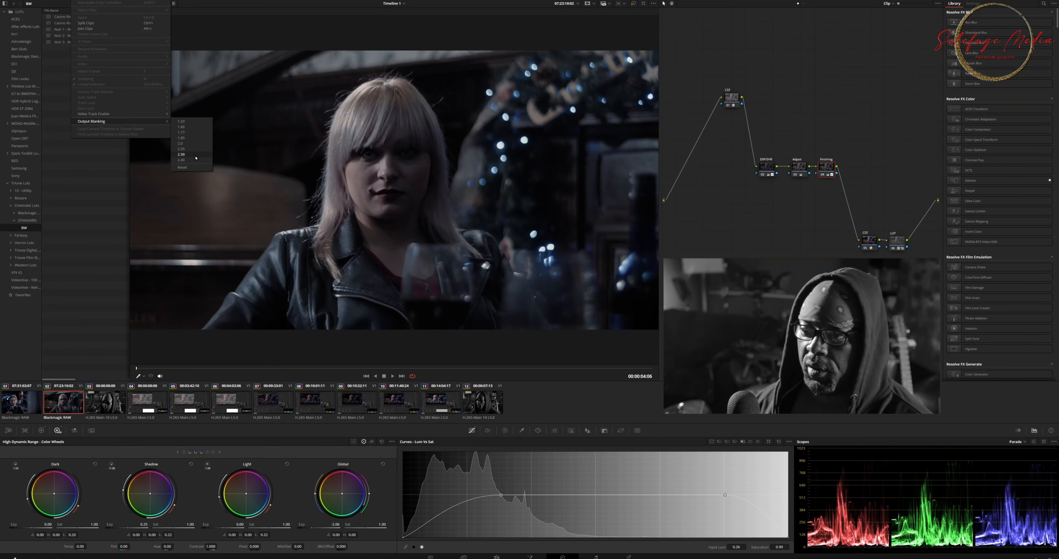
click(196, 156)
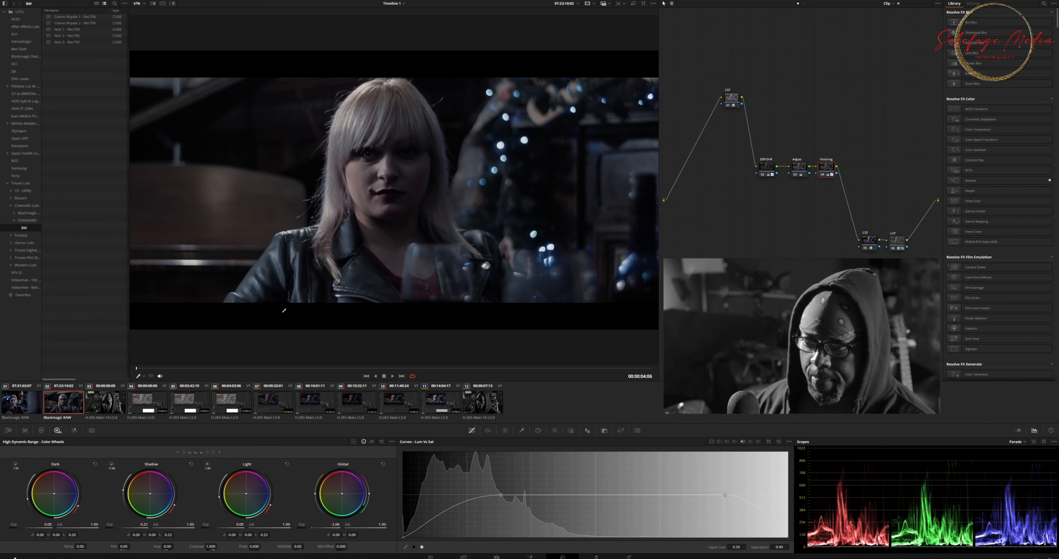